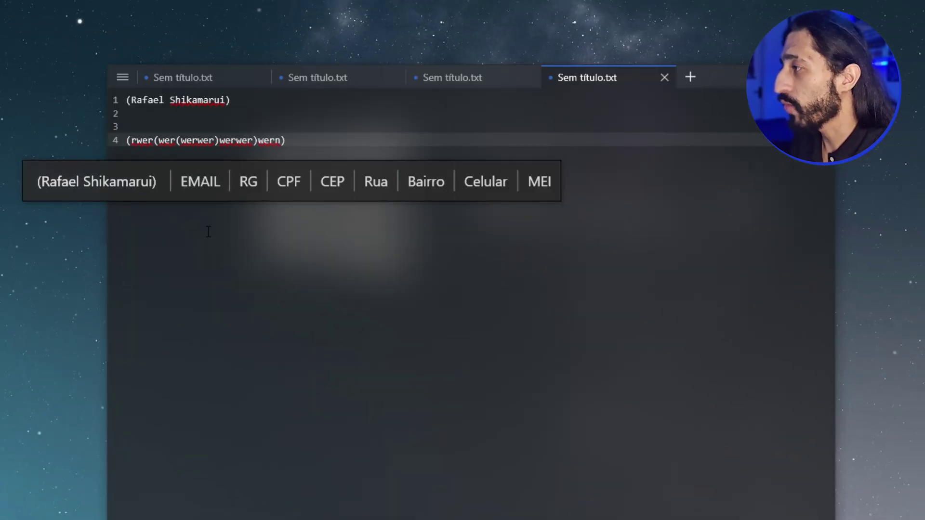
Dismiss the paste actions bar twice without pasting, then switch to Pantherbar's Extensions settings page.
{"action": "left_click", "coordinate": [470, 235]}
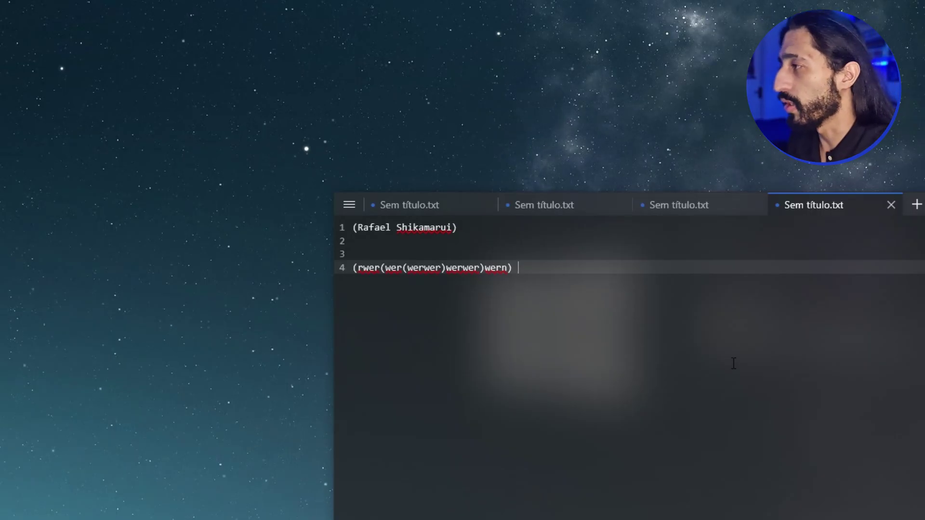
{"action": "left_click", "coordinate": [519, 268]}
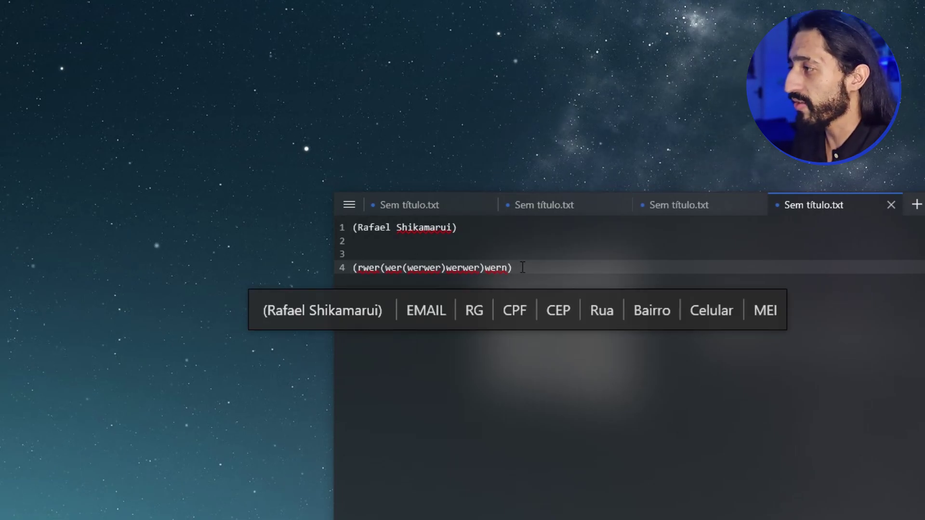
{"action": "key", "text": "Escape"}
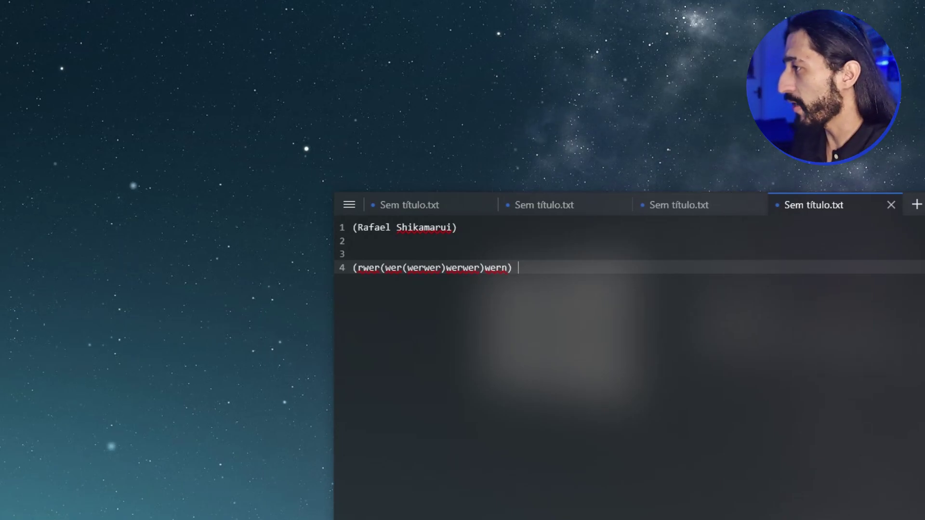
{"action": "left_click", "coordinate": [520, 268]}
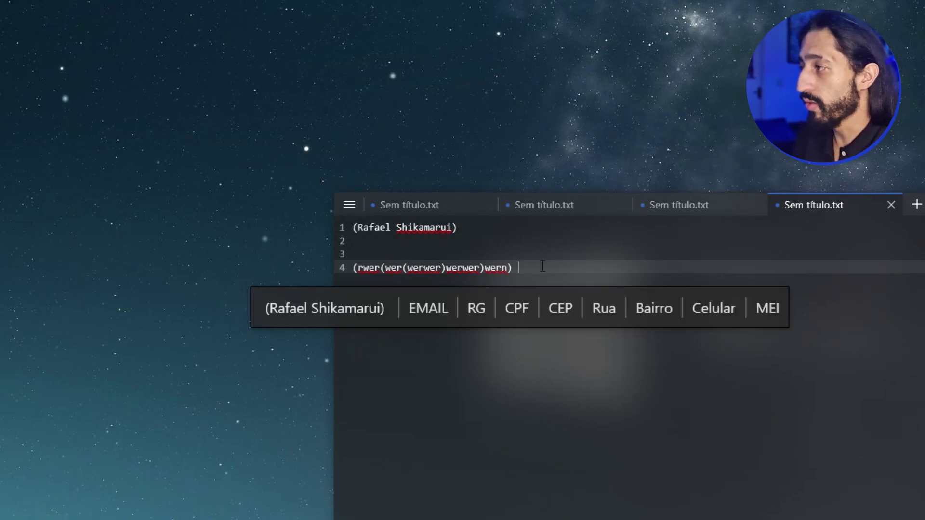
{"action": "key", "text": "Escape"}
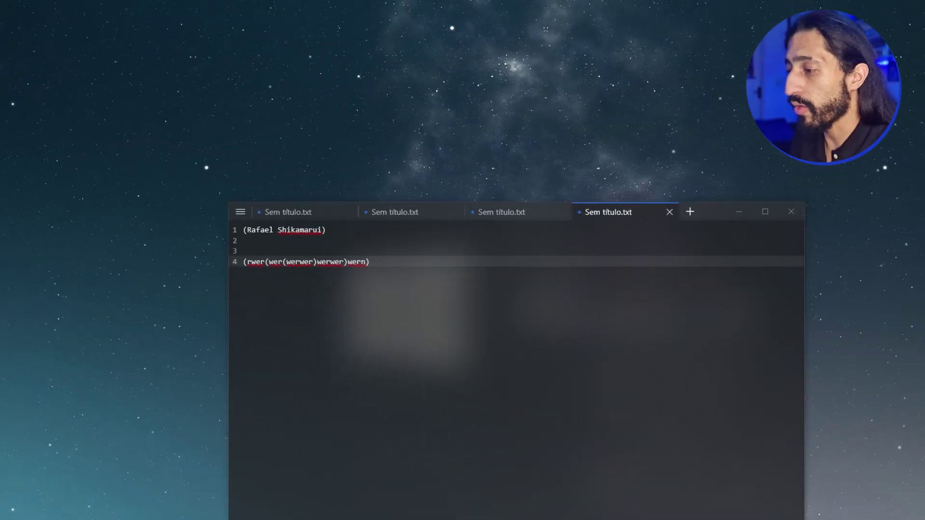
{"action": "key", "text": "alt+Tab"}
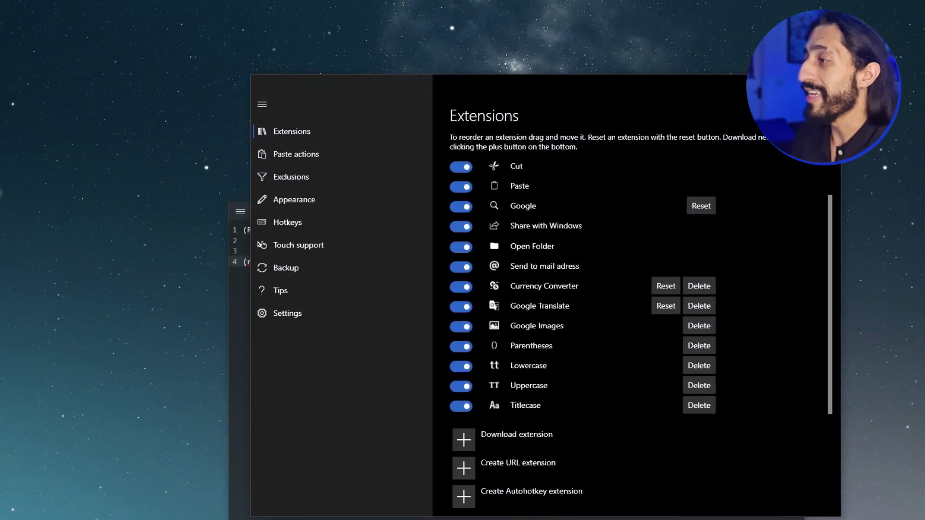
Create a 'link do canal' paste action with content youtube.com/winchestercanal and return to the editor.
{"action": "left_click", "coordinate": [340, 158]}
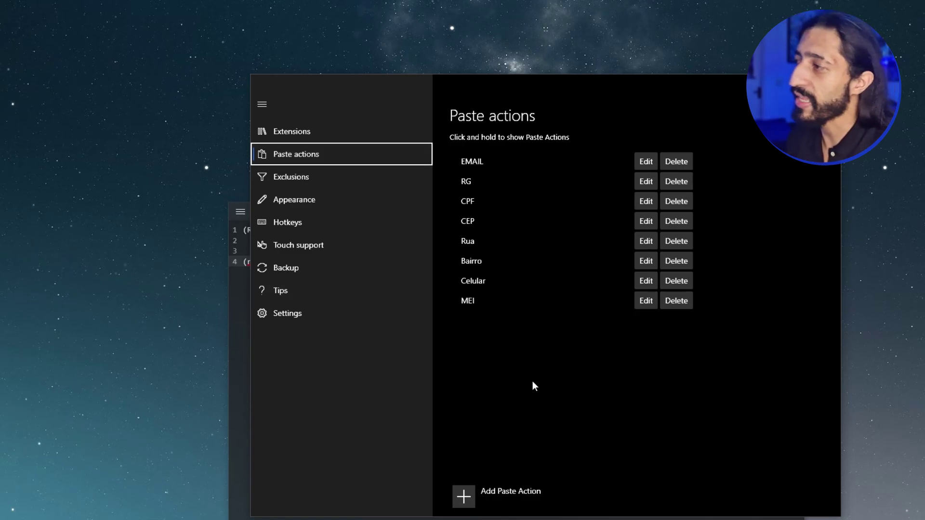
{"action": "left_click", "coordinate": [501, 491]}
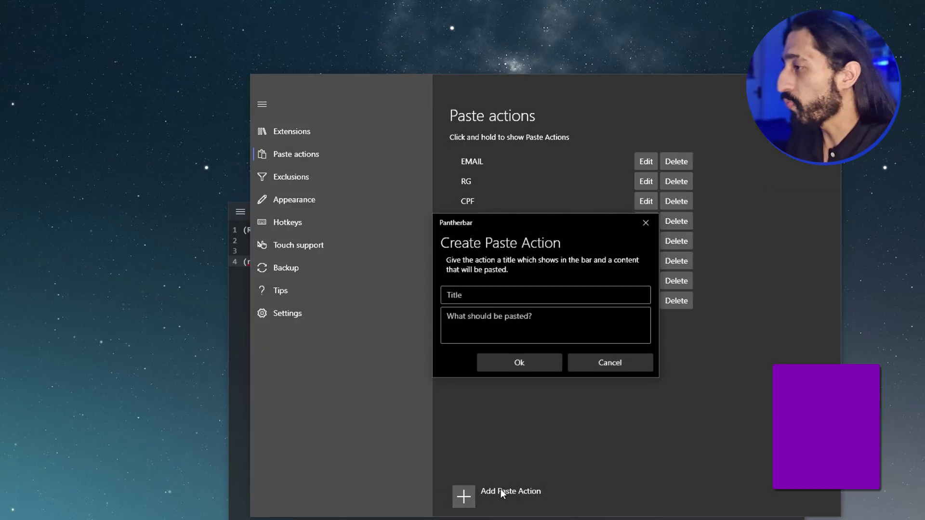
{"action": "left_click", "coordinate": [466, 295]}
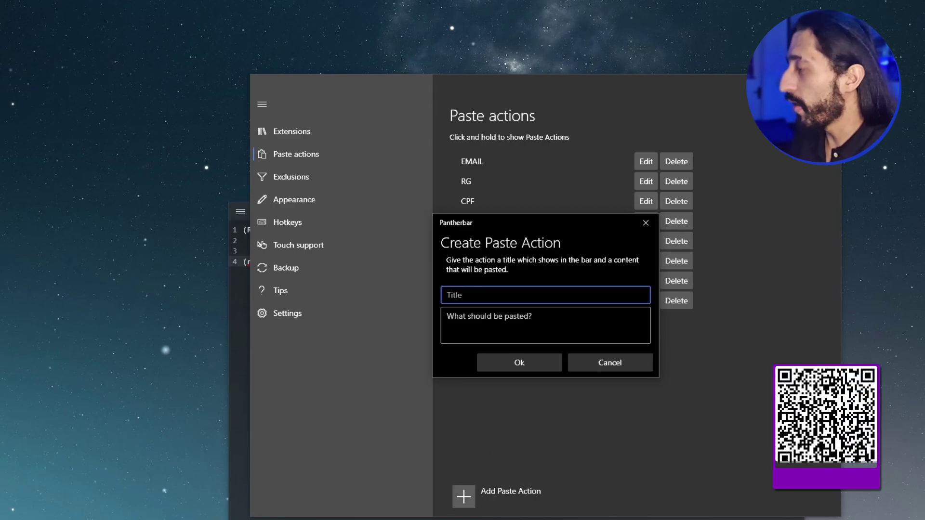
{"action": "type", "text": "link do canal"}
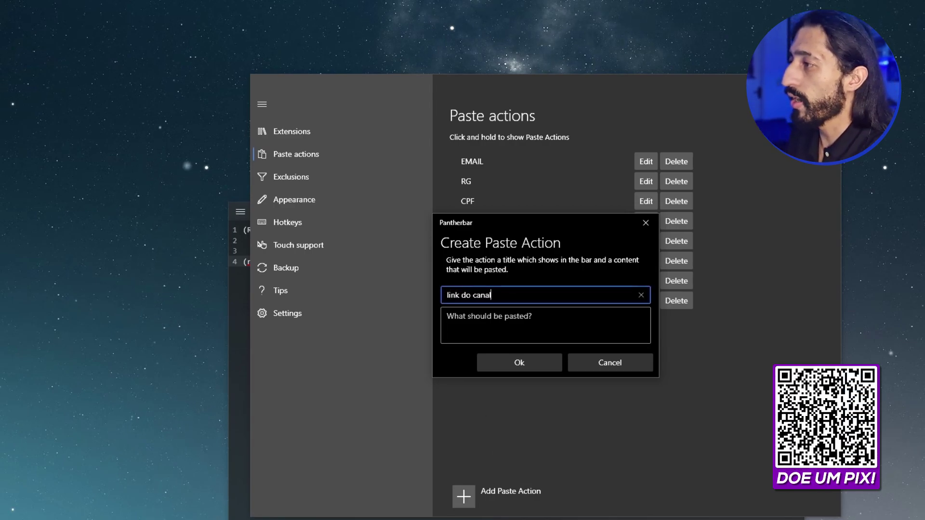
{"action": "key", "text": "Tab"}
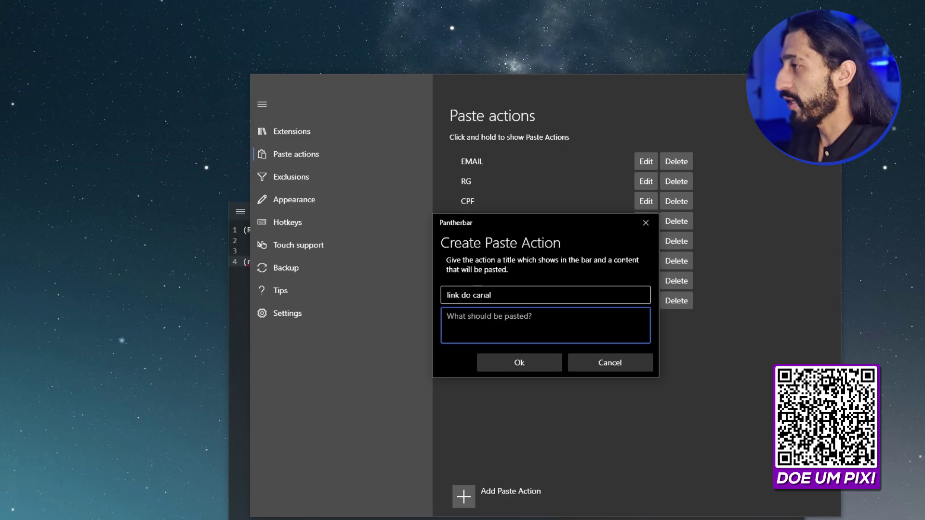
{"action": "type", "text": "youtube"}
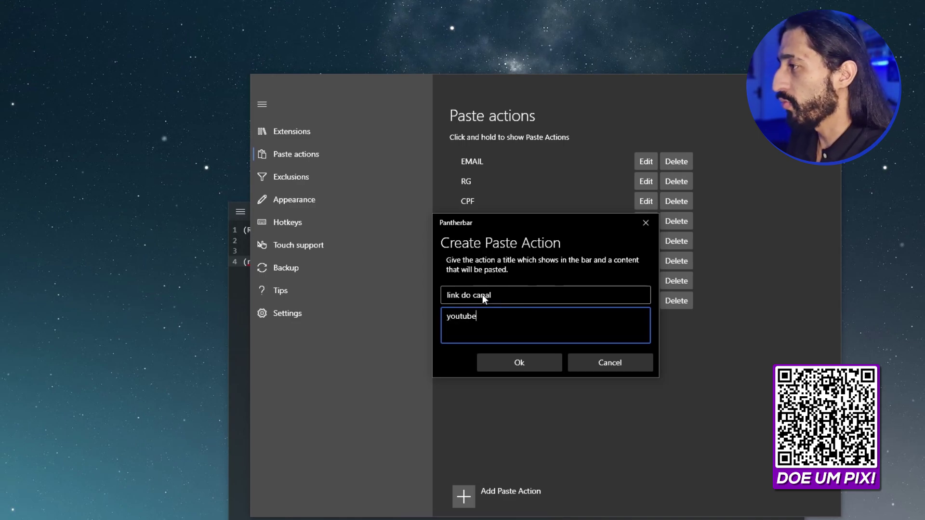
{"action": "type", "text": ".com/winche"}
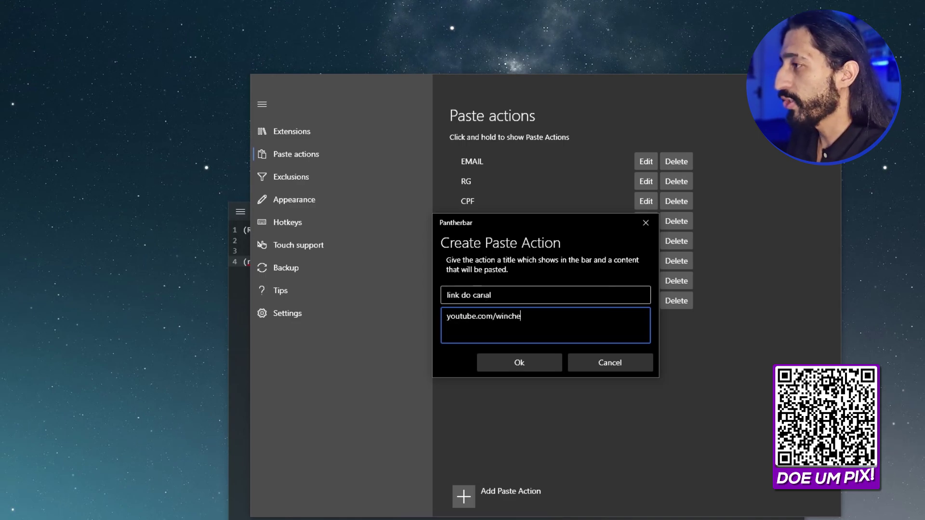
{"action": "type", "text": "stercanal"}
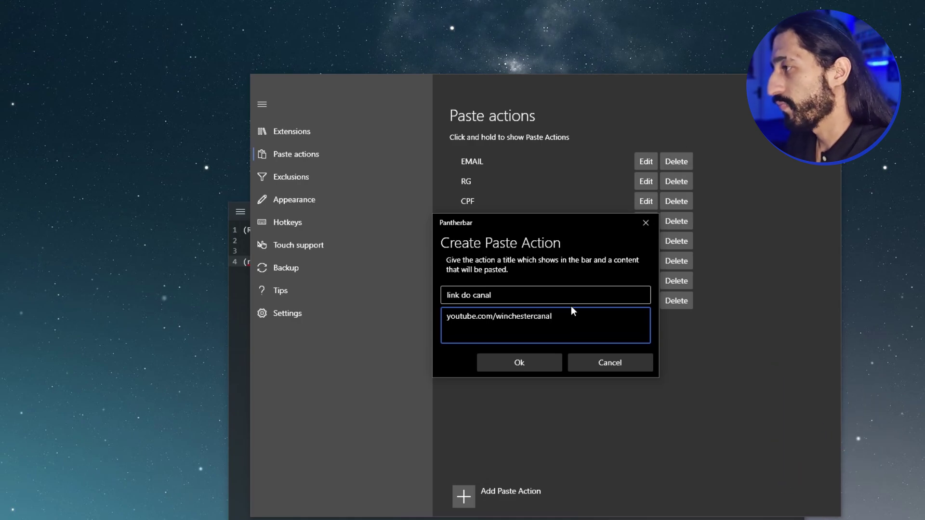
{"action": "left_click", "coordinate": [505, 367]}
{"action": "key", "text": "alt+Tab"}
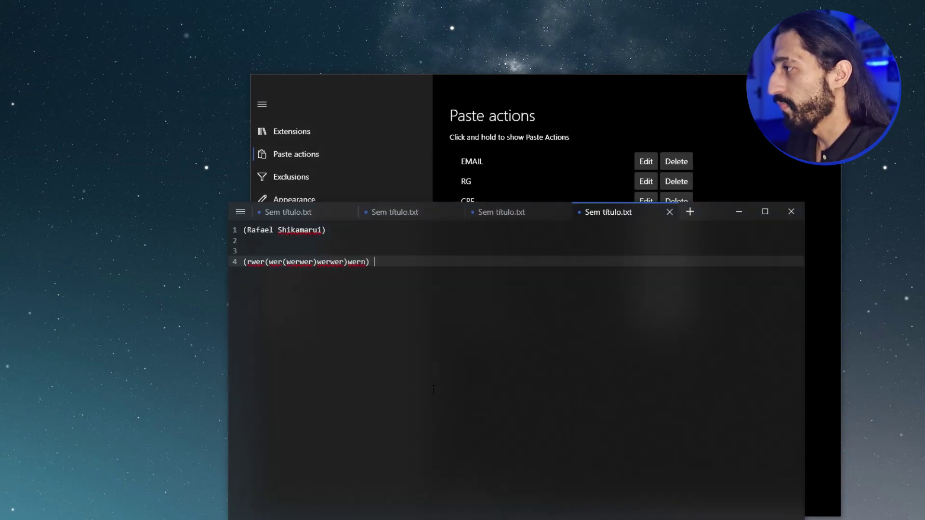
Paste the link do canal content, youtube.com/winchestercanal, onto a new line 6.
{"action": "key", "text": "Return"}
{"action": "key", "text": "Return"}
{"action": "left_click", "coordinate": [434, 389]}
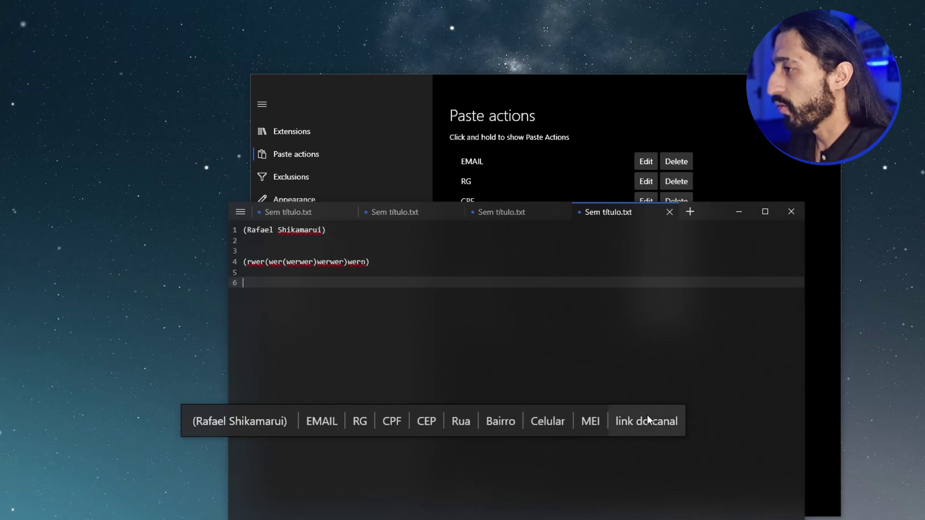
{"action": "left_click_drag", "start_coordinate": [618, 409], "coordinate": [628, 418]}
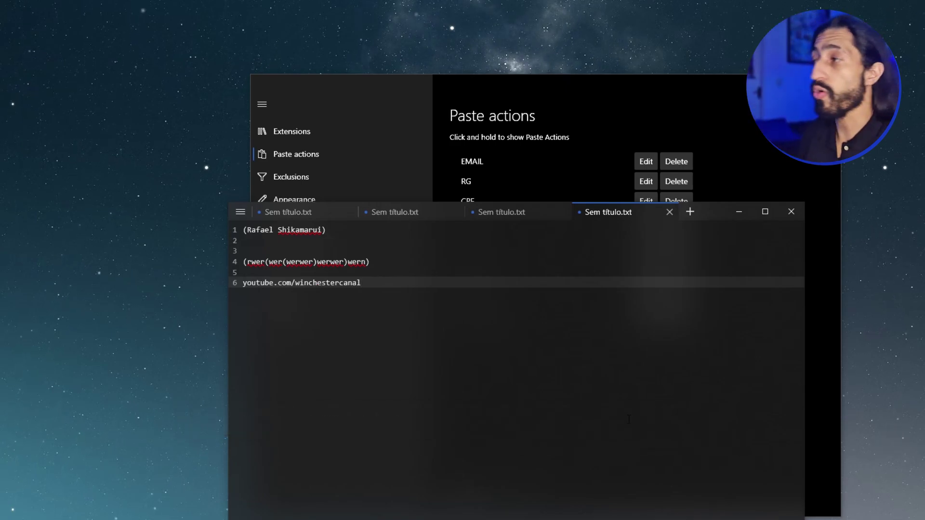
{"action": "left_click", "coordinate": [699, 121]}
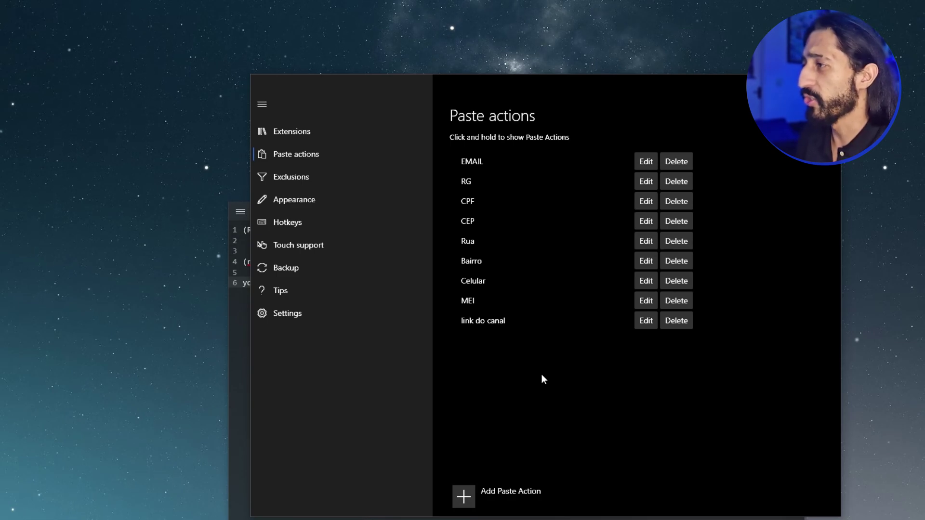
{"action": "key", "text": "alt+Tab"}
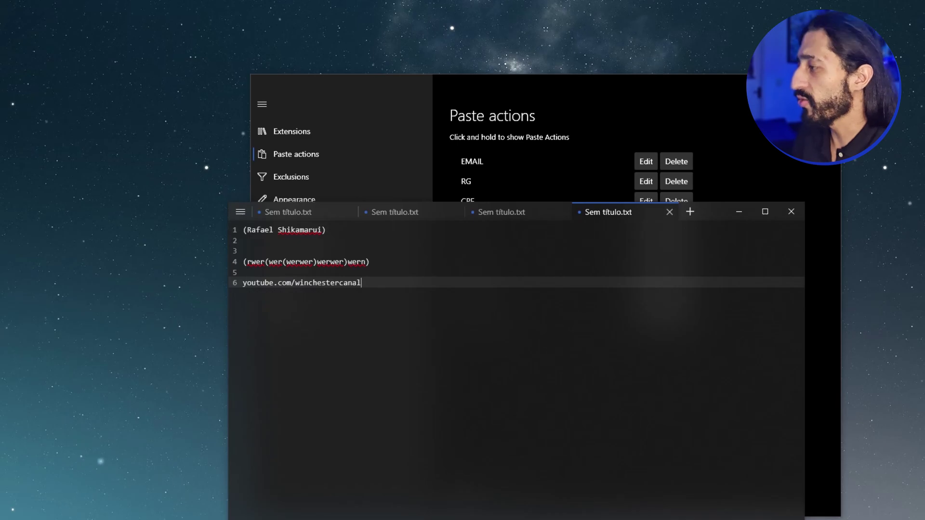
Add an empty line after the URL and open the Windows clipboard history below it.
{"action": "key", "text": "super"}
{"action": "key", "text": "super"}
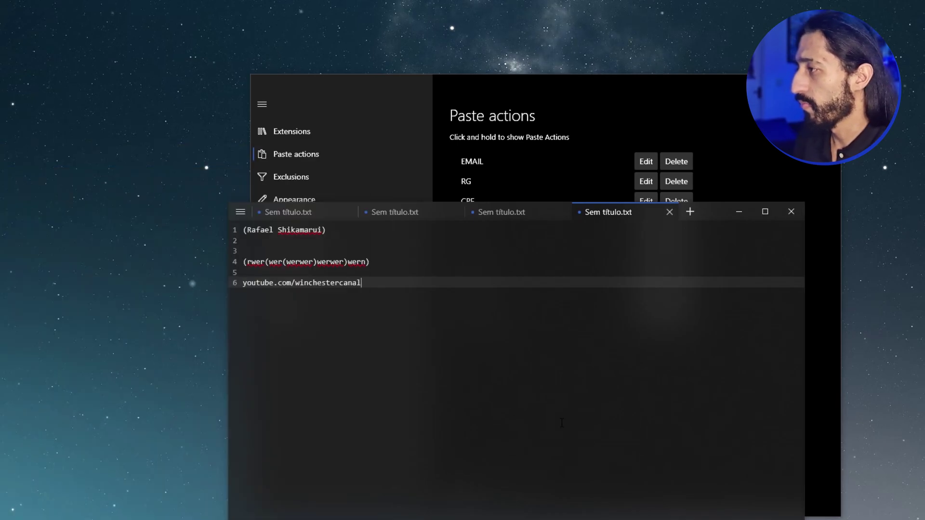
{"action": "left_click", "coordinate": [561, 423]}
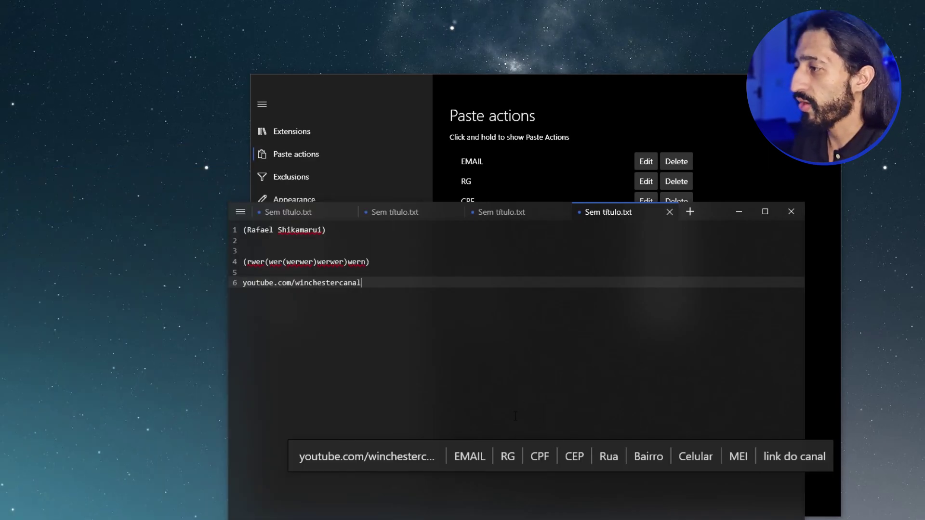
{"action": "left_click", "coordinate": [516, 433]}
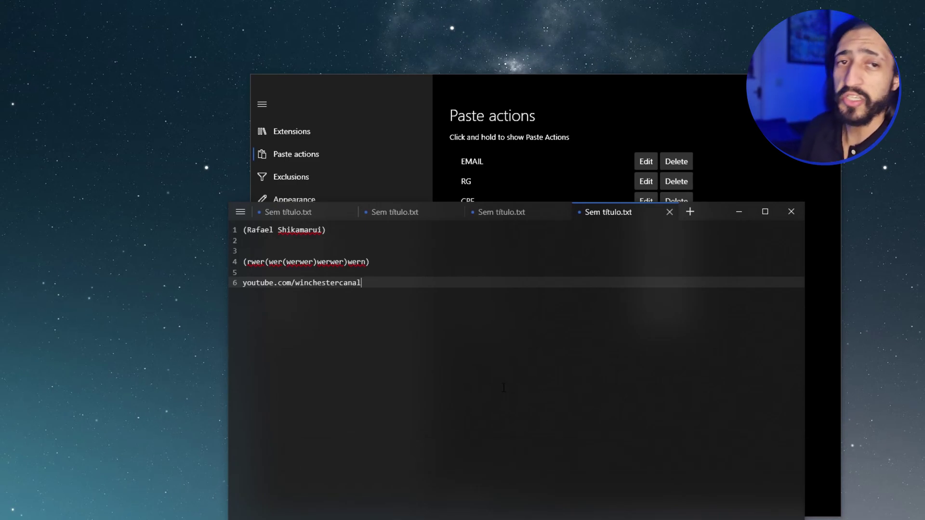
{"action": "key", "text": "Return"}
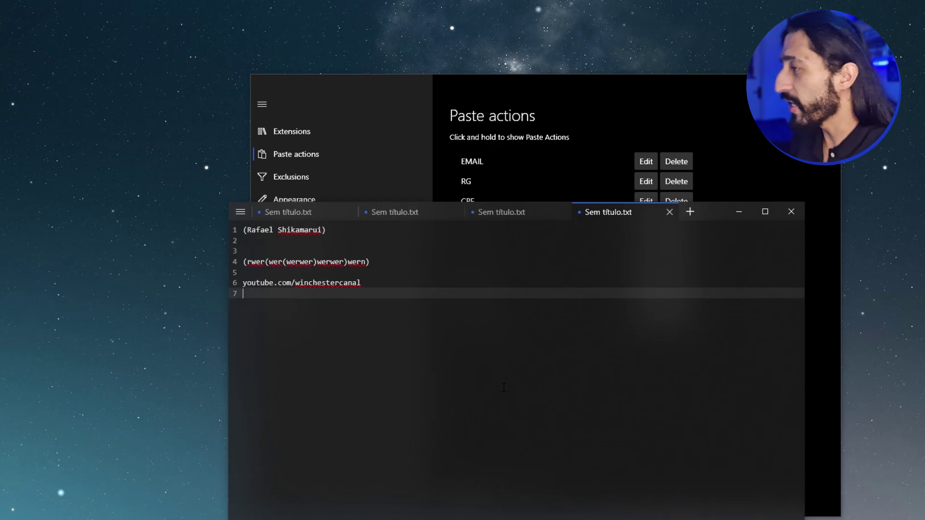
{"action": "key", "text": "super+v"}
{"action": "key", "text": "super"}
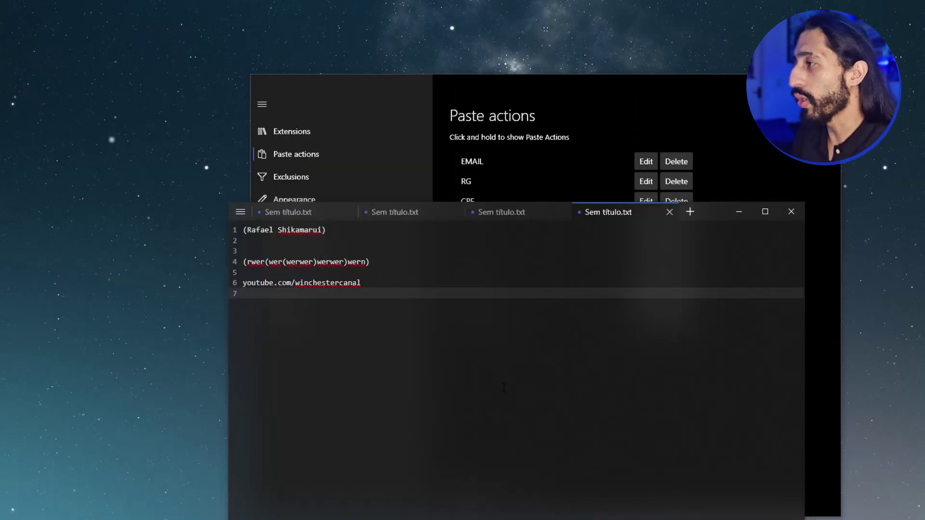
{"action": "key", "text": "super"}
{"action": "key", "text": "super+v"}
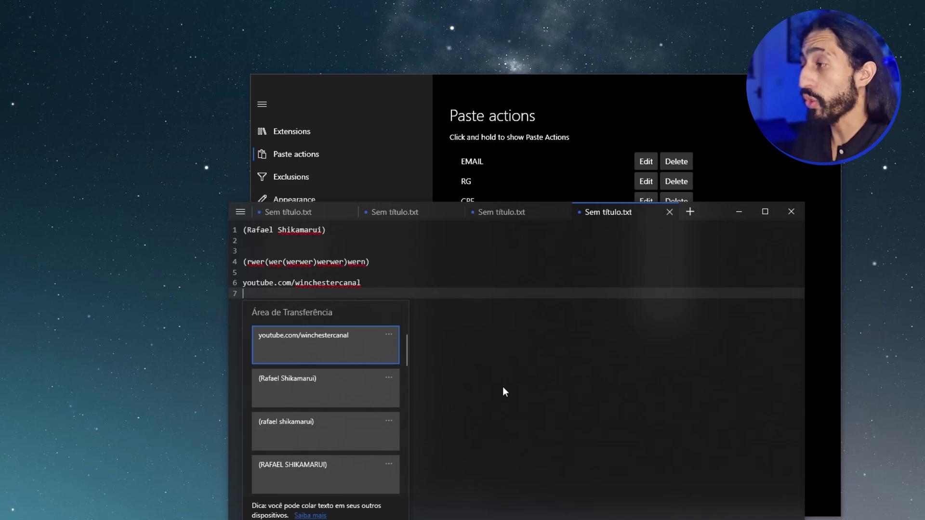
Clear all unpinned clipboard entries with Limpar tudo and close the history without pasting.
{"action": "scroll", "coordinate": [336, 436], "scroll_direction": "down", "scroll_amount": 5}
{"action": "scroll", "coordinate": [334, 432], "scroll_direction": "down", "scroll_amount": 5}
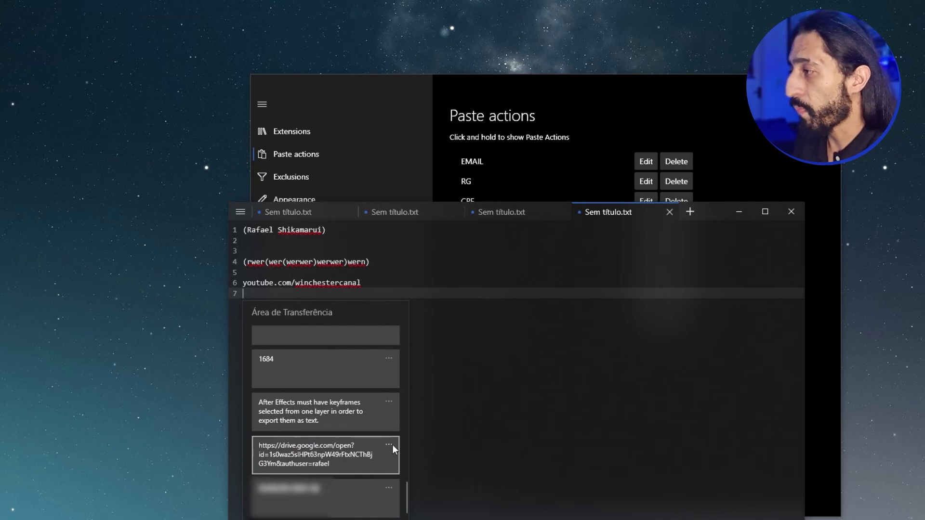
{"action": "left_click", "coordinate": [392, 444]}
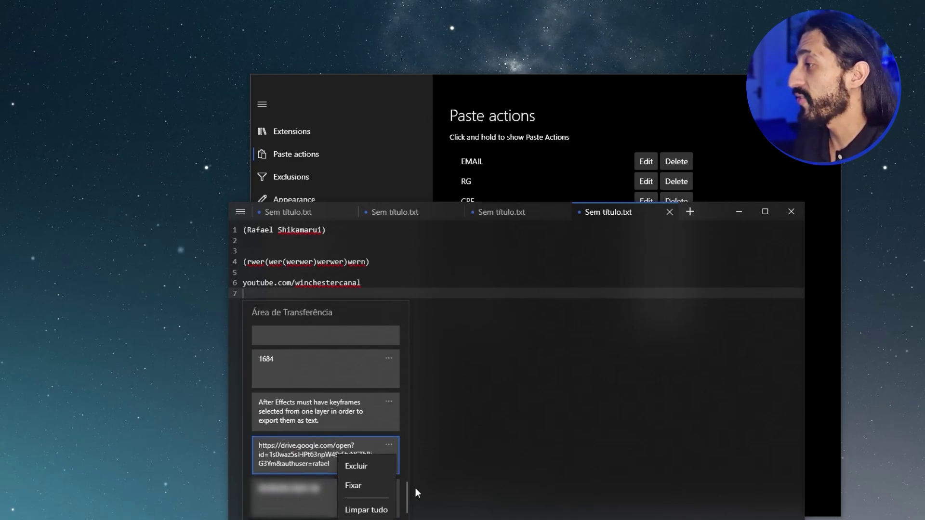
{"action": "left_click", "coordinate": [242, 416]}
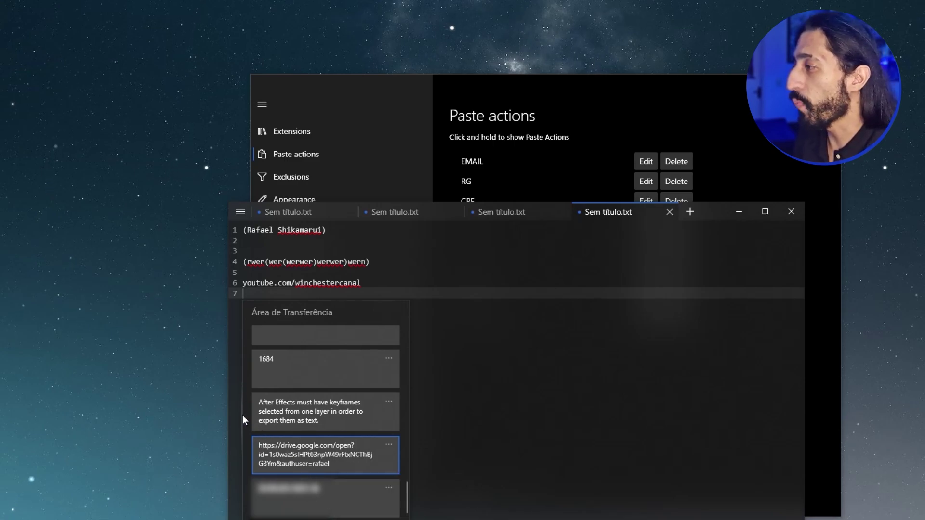
{"action": "scroll", "coordinate": [272, 417], "scroll_direction": "up", "scroll_amount": 15}
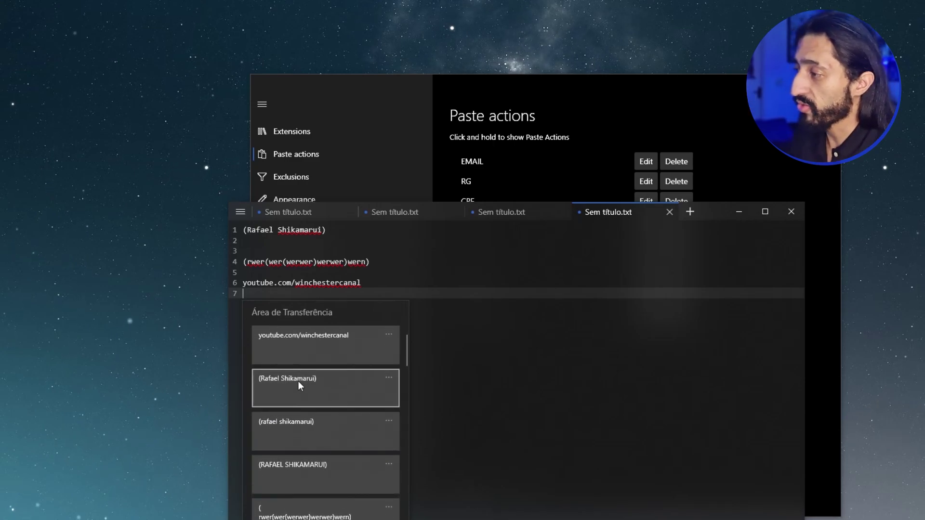
{"action": "left_click", "coordinate": [389, 377]}
{"action": "left_click", "coordinate": [362, 442]}
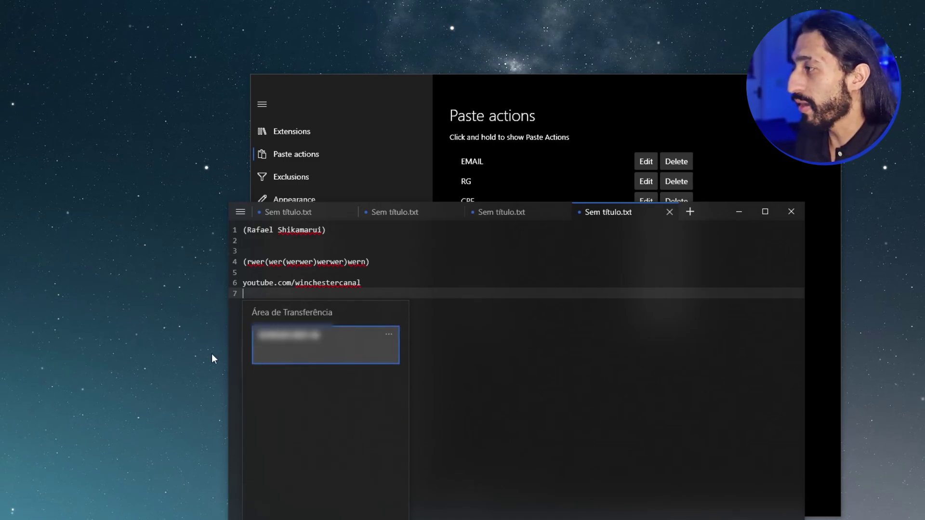
{"action": "key", "text": "Escape"}
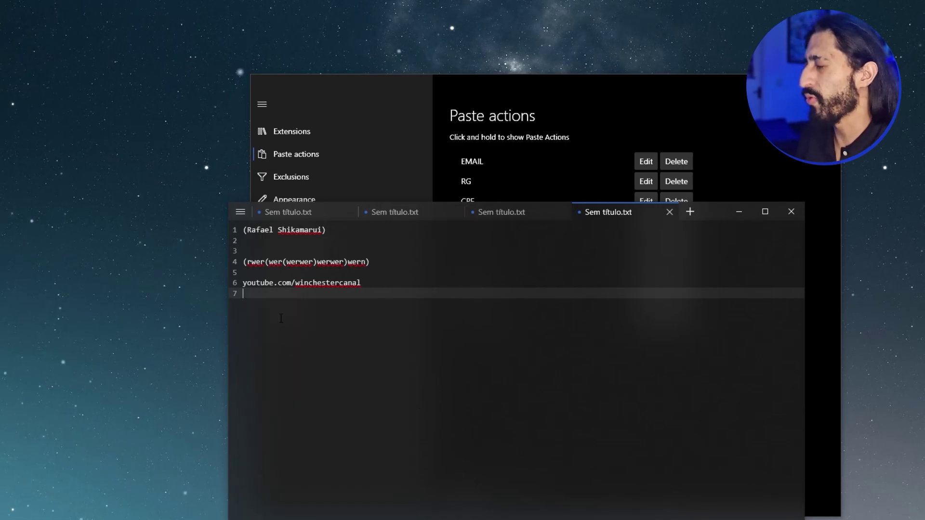
Show and dismiss the paste actions bar, then choose Download extension on the Extensions page.
{"action": "left_click", "coordinate": [221, 331]}
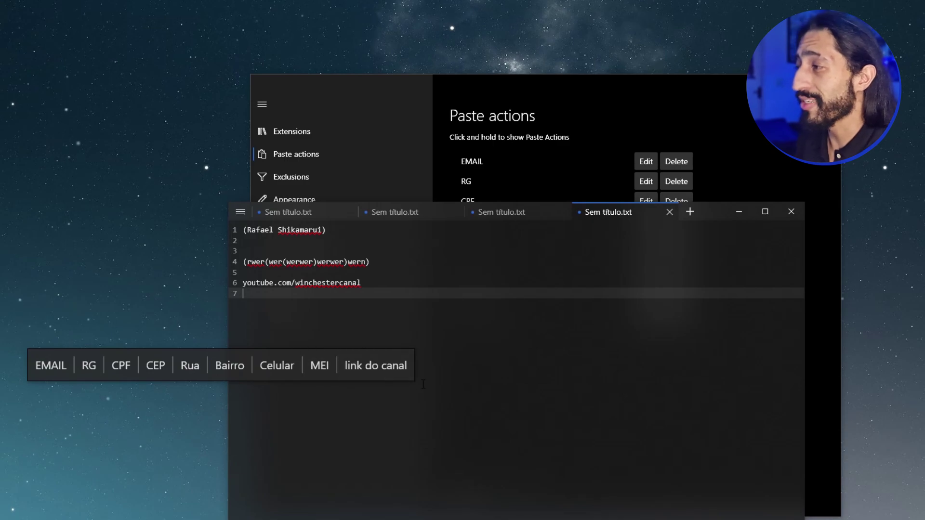
{"action": "left_click_drag", "start_coordinate": [358, 368], "coordinate": [545, 148]}
{"action": "left_click", "coordinate": [649, 91]}
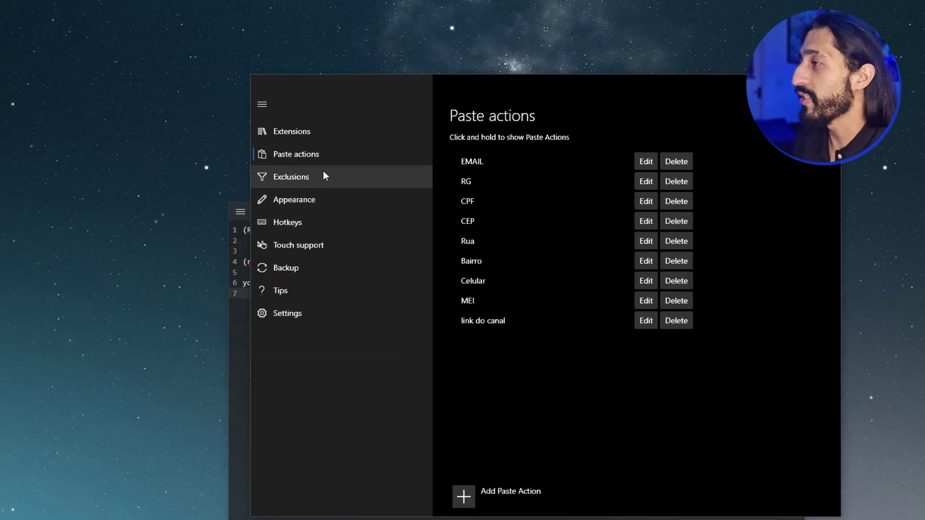
{"action": "left_click", "coordinate": [336, 139]}
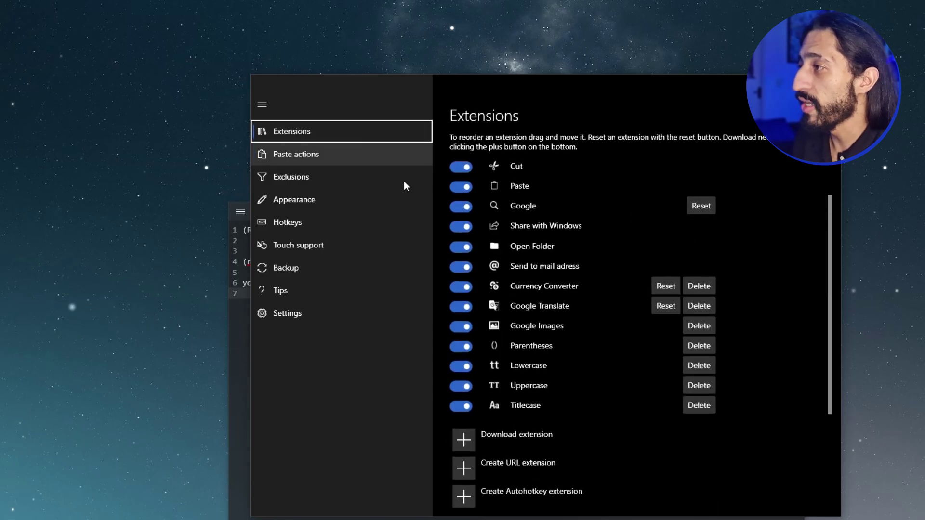
{"action": "left_click", "coordinate": [514, 439]}
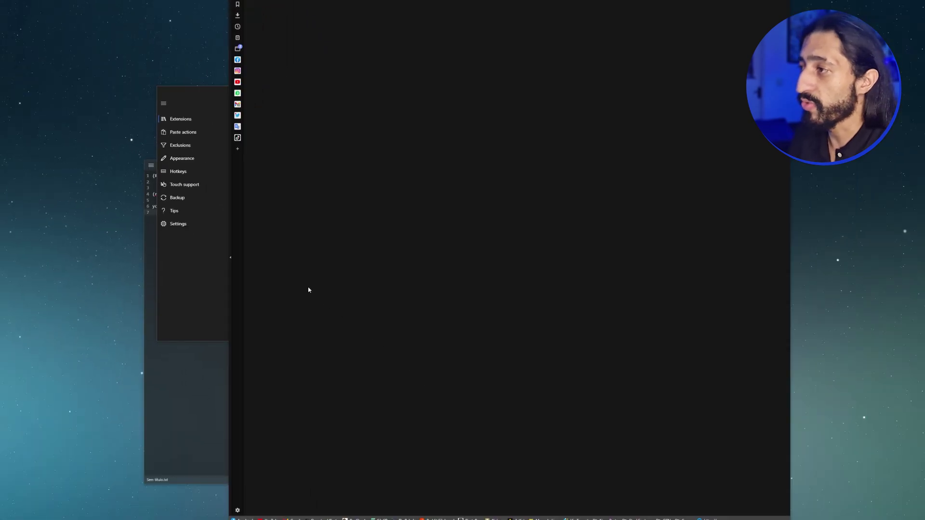
Download the Select All extension from the website's extension table.
{"action": "scroll", "coordinate": [314, 285], "scroll_direction": "down", "scroll_amount": 6}
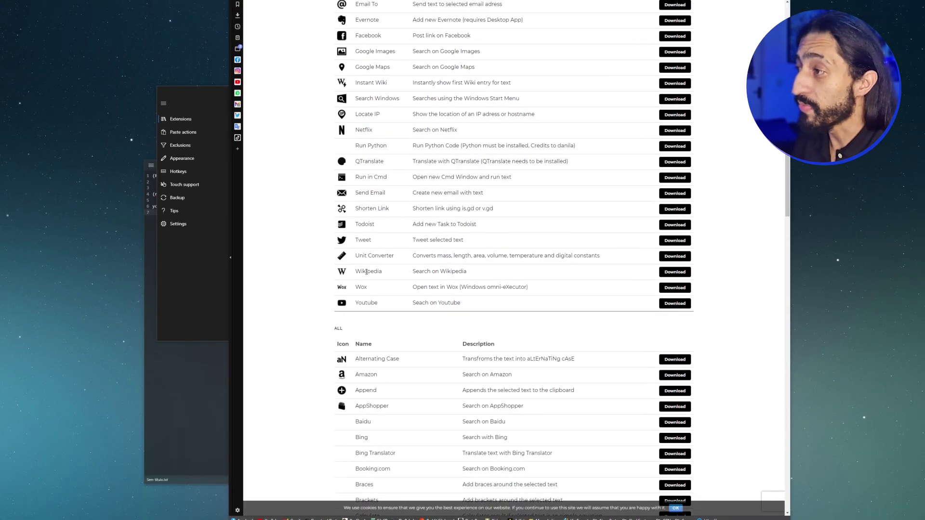
{"action": "scroll", "coordinate": [390, 234], "scroll_direction": "up", "scroll_amount": 5}
{"action": "scroll", "coordinate": [368, 175], "scroll_direction": "down", "scroll_amount": 15}
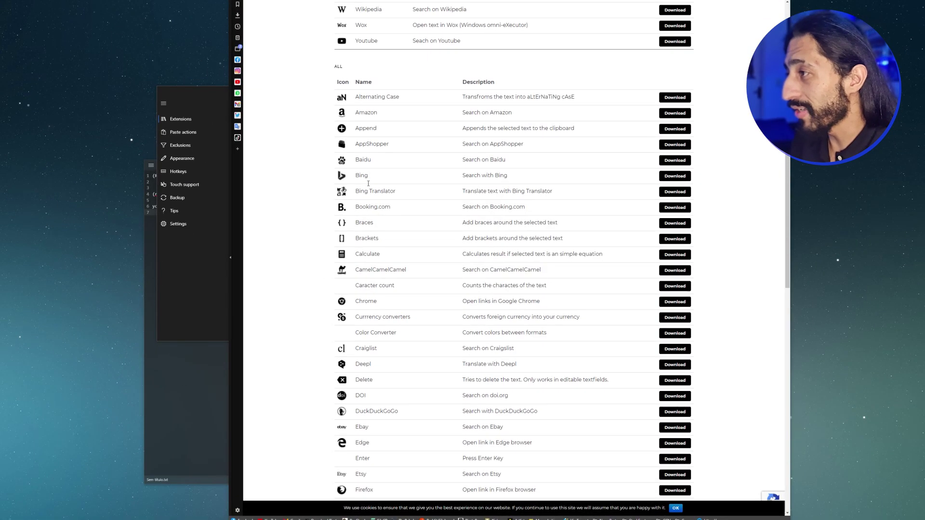
{"action": "scroll", "coordinate": [368, 183], "scroll_direction": "down", "scroll_amount": 10}
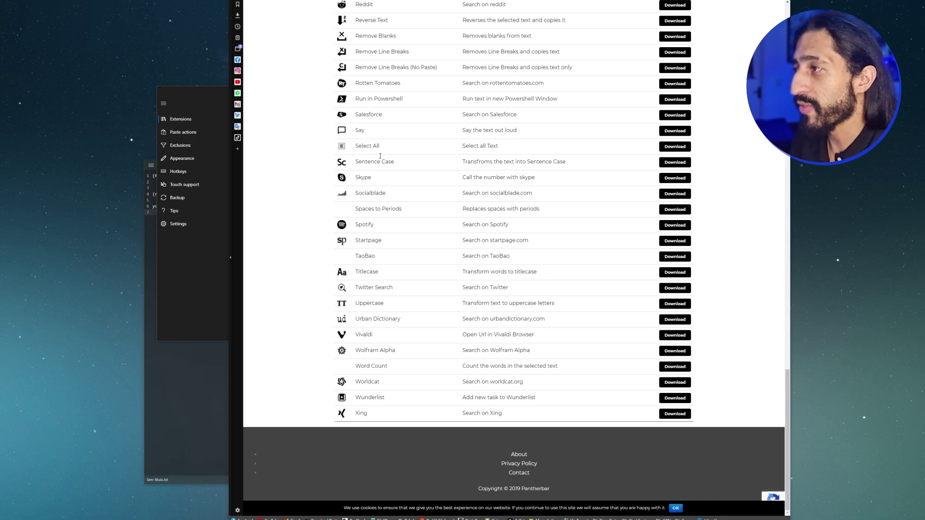
{"action": "left_click", "coordinate": [672, 149]}
{"action": "left_click", "coordinate": [471, 56]}
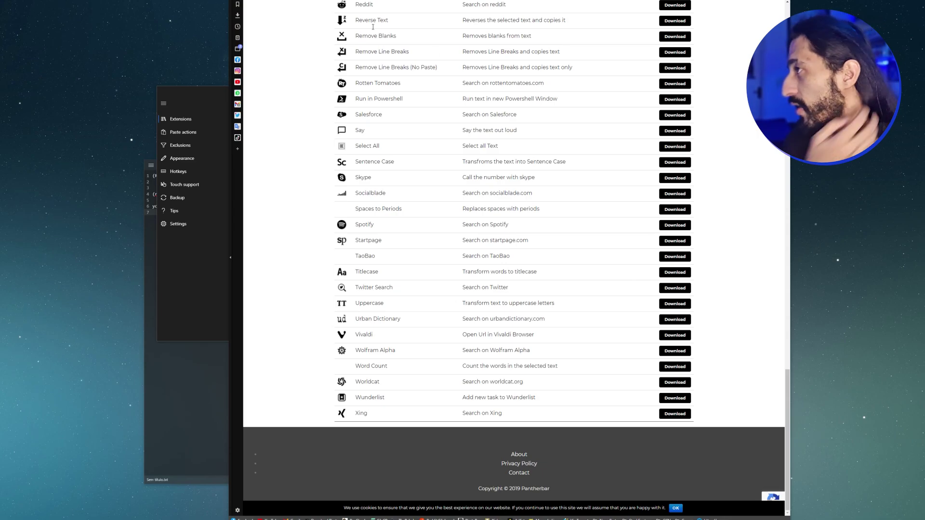
Open the downloaded Select-All.pbar file from the browser's downloads to install it.
{"action": "left_click", "coordinate": [238, 17]}
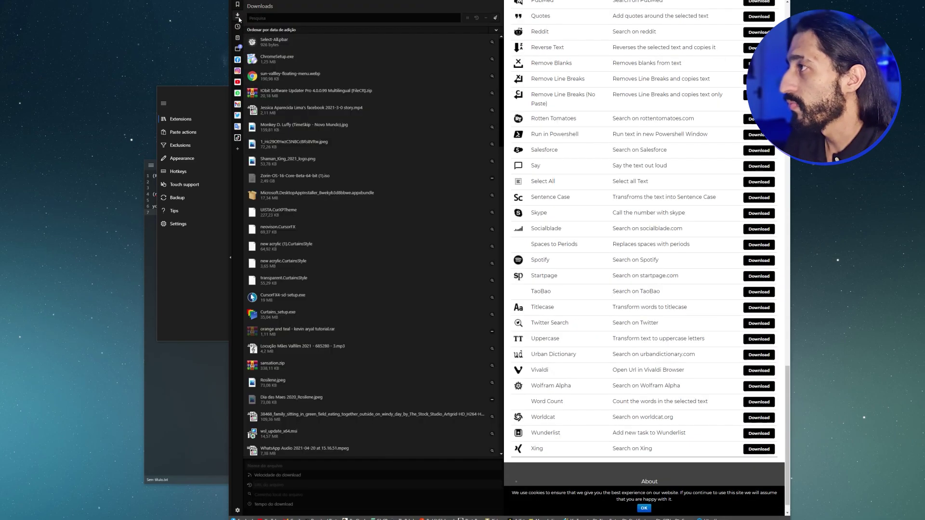
{"action": "left_click", "coordinate": [290, 44]}
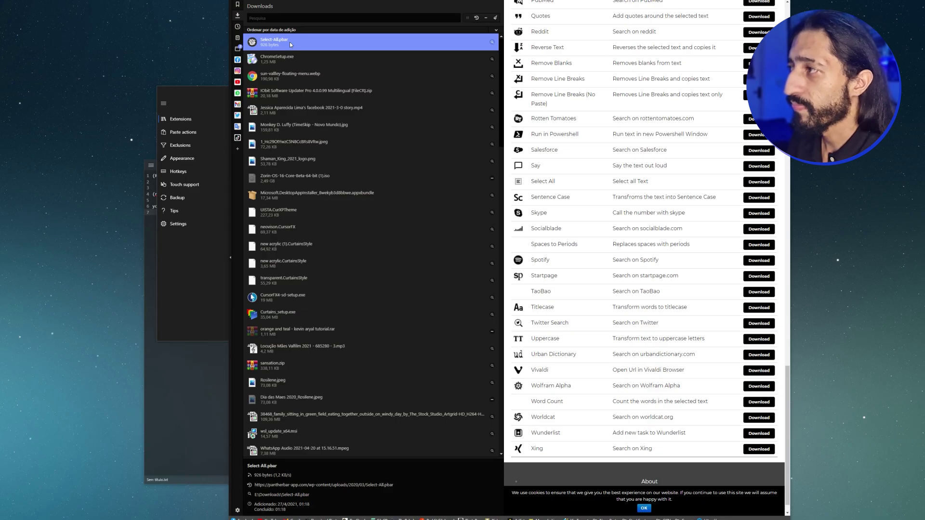
{"action": "double_click", "coordinate": [290, 42]}
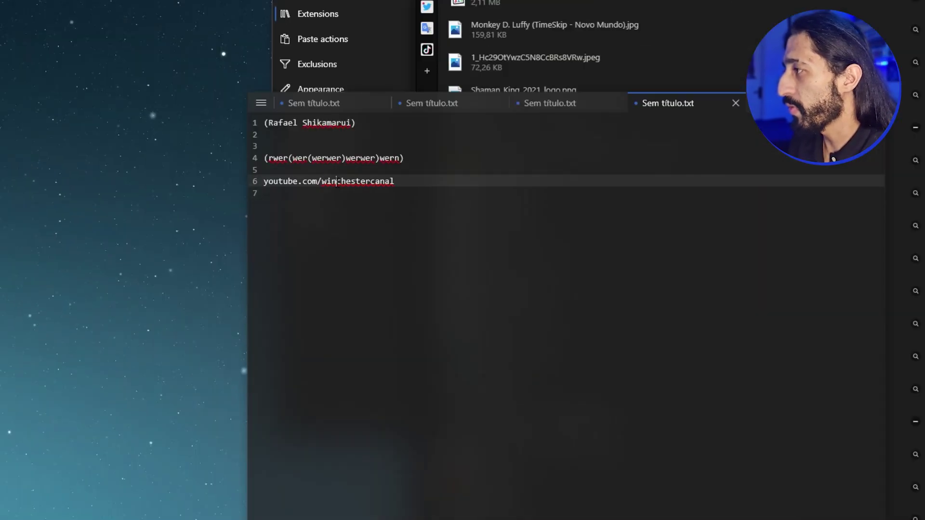
Select all the editor text with the new Select All button, then minimize the editor and return to Pantherbar's settings.
{"action": "left_click_drag", "start_coordinate": [322, 181], "coordinate": [336, 181]}
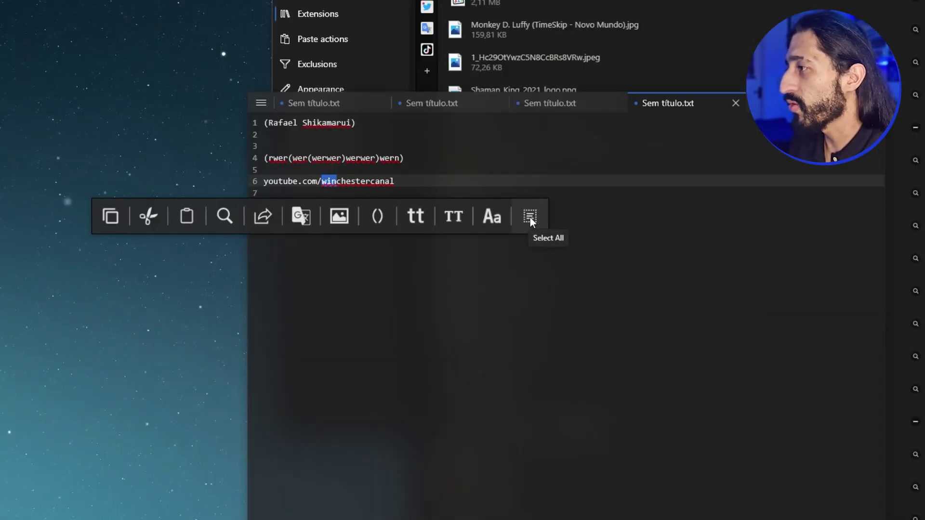
{"action": "left_click", "coordinate": [529, 217]}
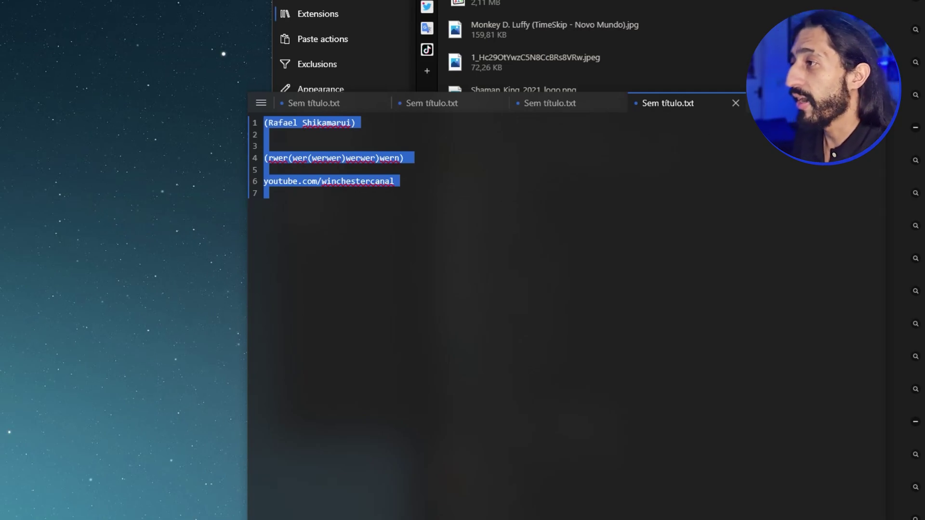
{"action": "left_click", "coordinate": [812, 102]}
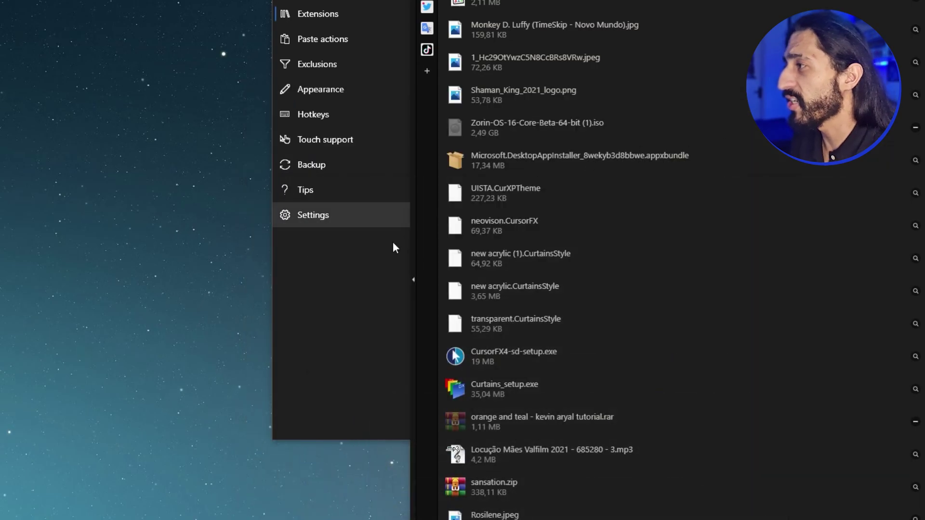
{"action": "left_click", "coordinate": [371, 317]}
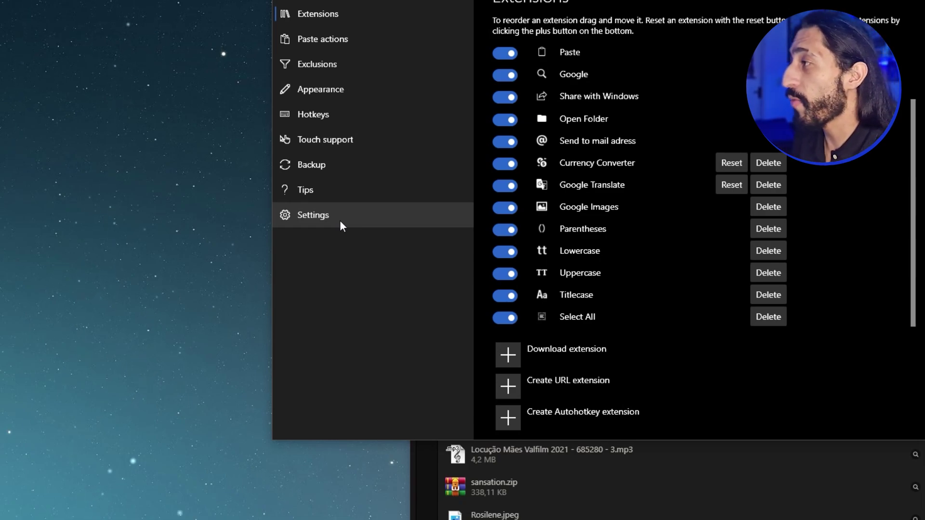
{"action": "left_click", "coordinate": [383, 73]}
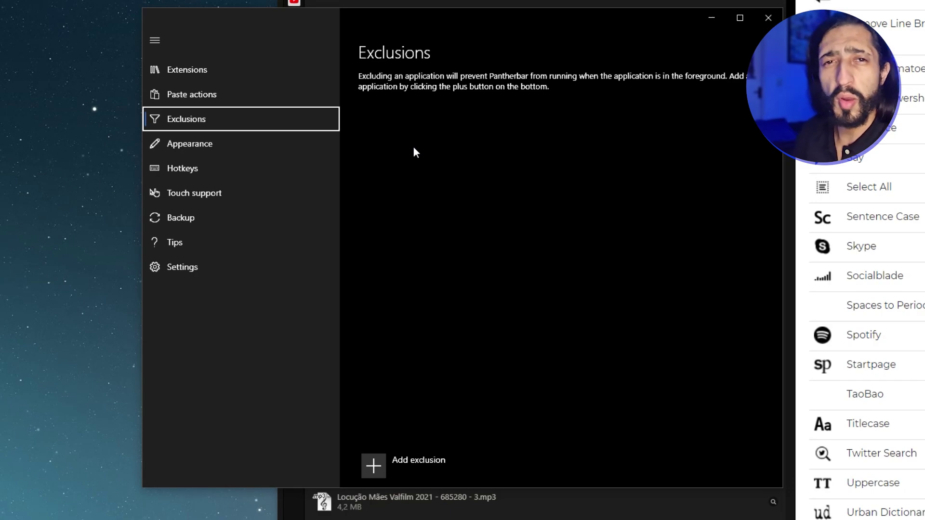
Open and cancel Add exclusion, view the Appearance page, then open Pantherbar's tray menu.
{"action": "left_click", "coordinate": [423, 462]}
{"action": "left_click", "coordinate": [553, 304]}
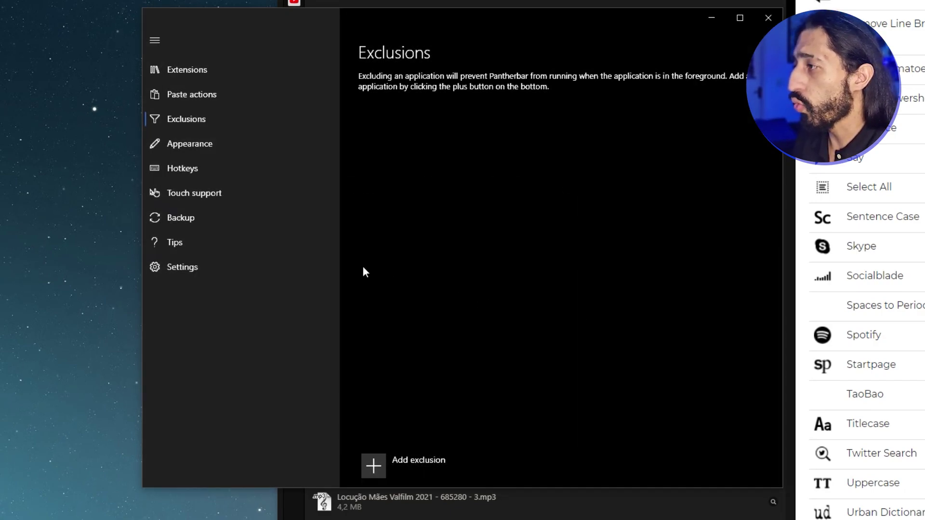
{"action": "left_click", "coordinate": [185, 143]}
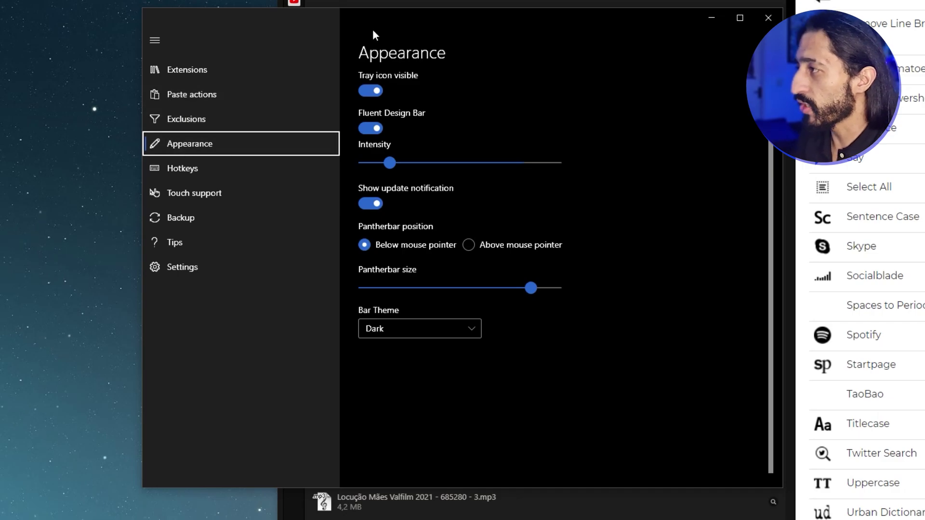
{"action": "left_click_drag", "start_coordinate": [458, 20], "coordinate": [481, 87]}
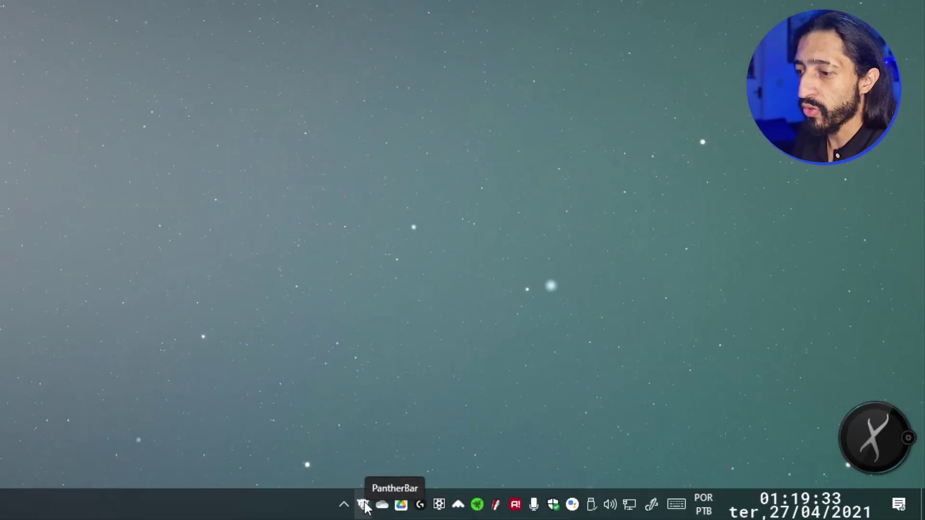
{"action": "right_click", "coordinate": [362, 505]}
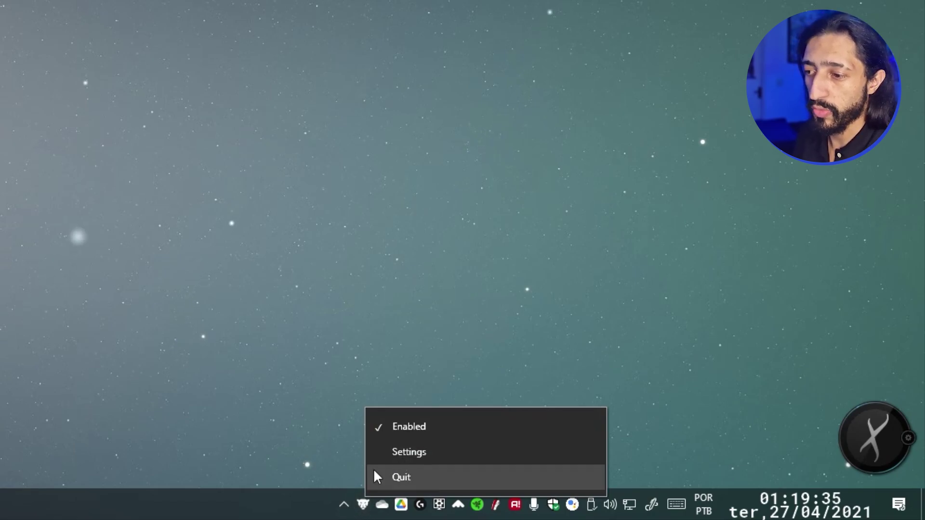
Reopen Pantherbar settings, toggle the tray icon off and on, and select the link on line 6.
{"action": "left_click", "coordinate": [392, 453]}
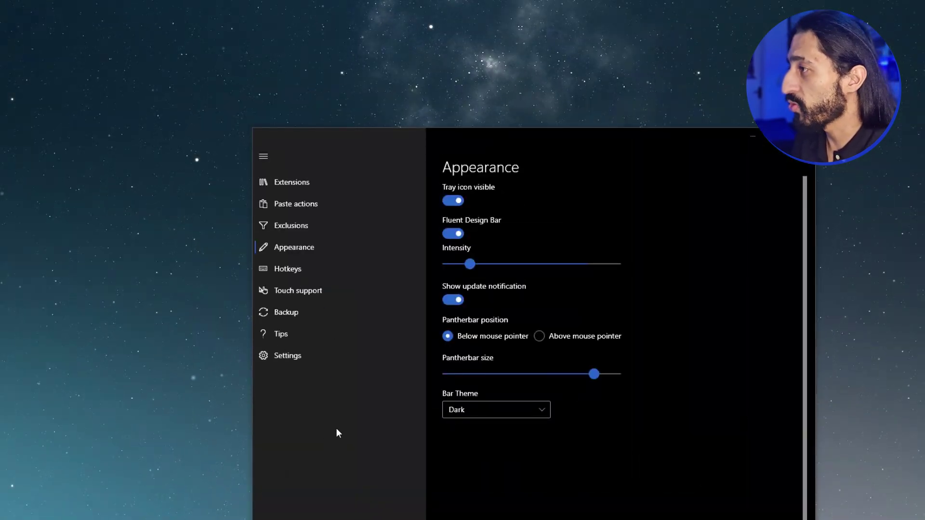
{"action": "left_click", "coordinate": [455, 201]}
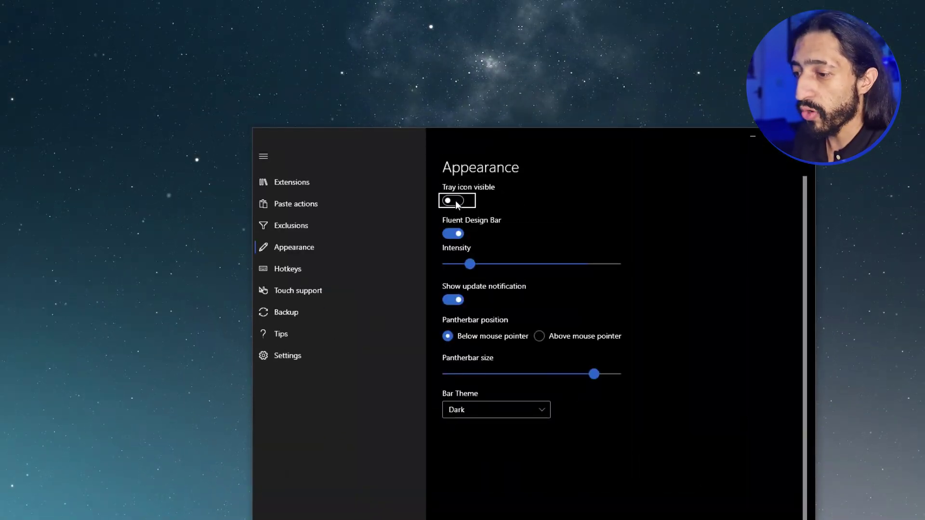
{"action": "left_click", "coordinate": [455, 201]}
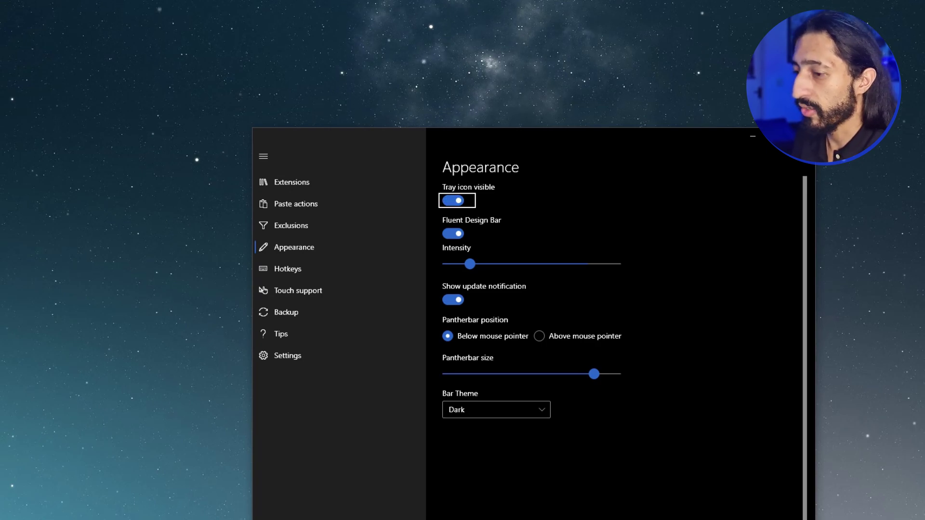
{"action": "left_click", "coordinate": [449, 235]}
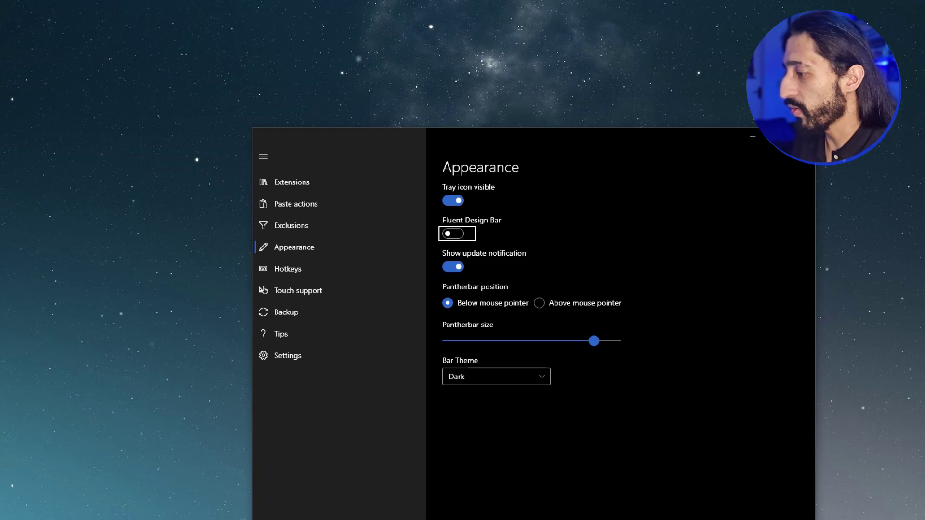
{"action": "key", "text": "alt+Tab"}
{"action": "left_click", "coordinate": [347, 285]}
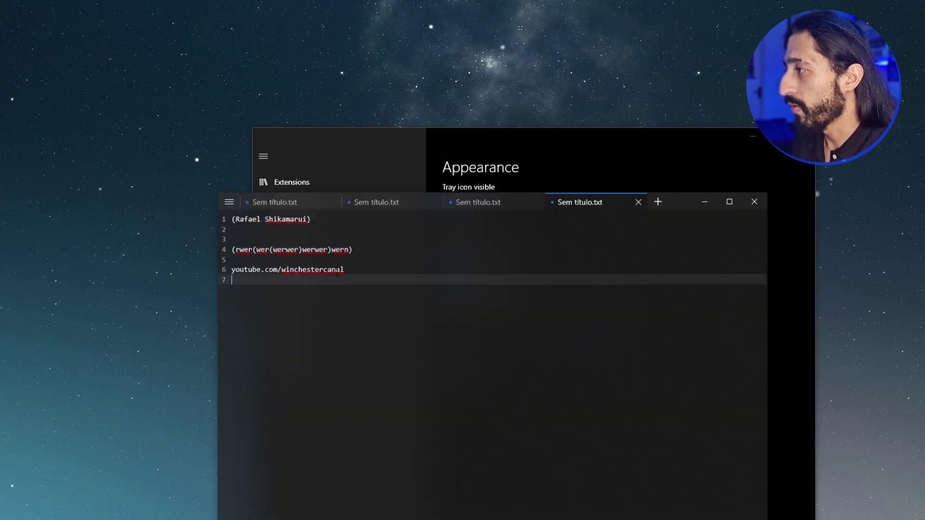
{"action": "left_click_drag", "start_coordinate": [336, 271], "coordinate": [232, 270]}
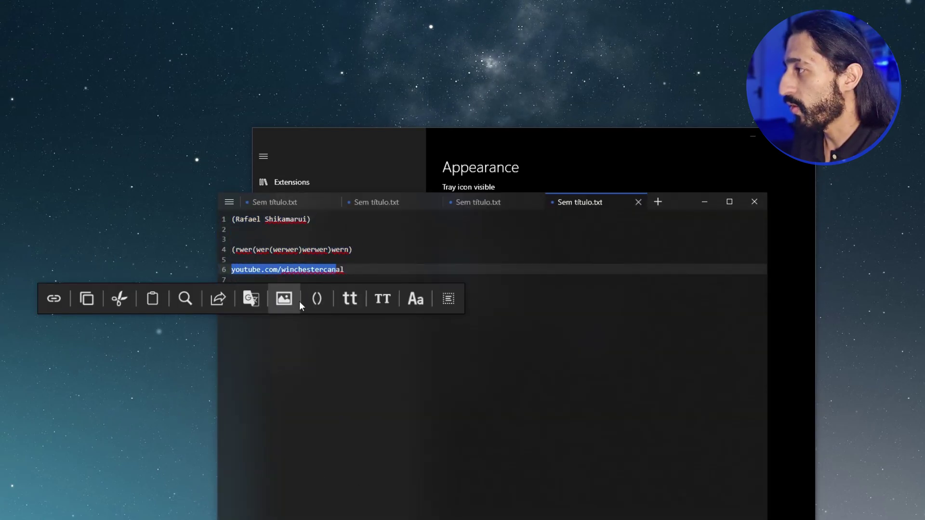
Turn on the Fluent Design Bar at maximum intensity and preview it over the selected web address.
{"action": "left_click_drag", "start_coordinate": [584, 139], "coordinate": [760, 149]}
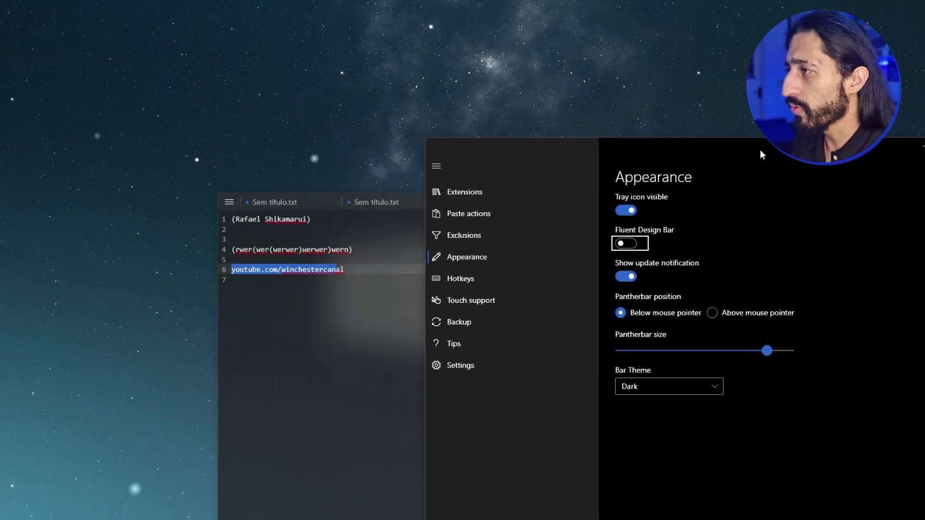
{"action": "left_click", "coordinate": [629, 242]}
{"action": "left_click", "coordinate": [364, 305]}
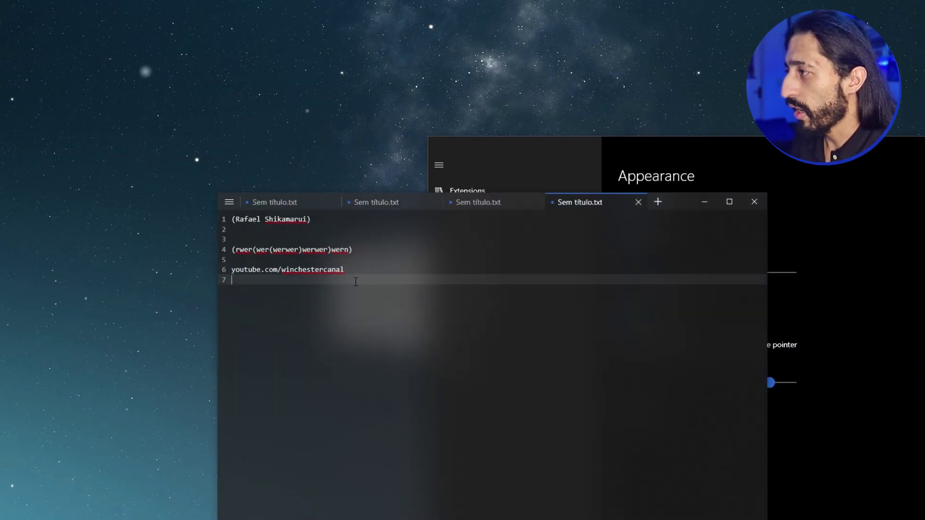
{"action": "left_click_drag", "start_coordinate": [341, 271], "coordinate": [258, 271]}
{"action": "left_click", "coordinate": [578, 168]}
{"action": "left_click", "coordinate": [722, 275]}
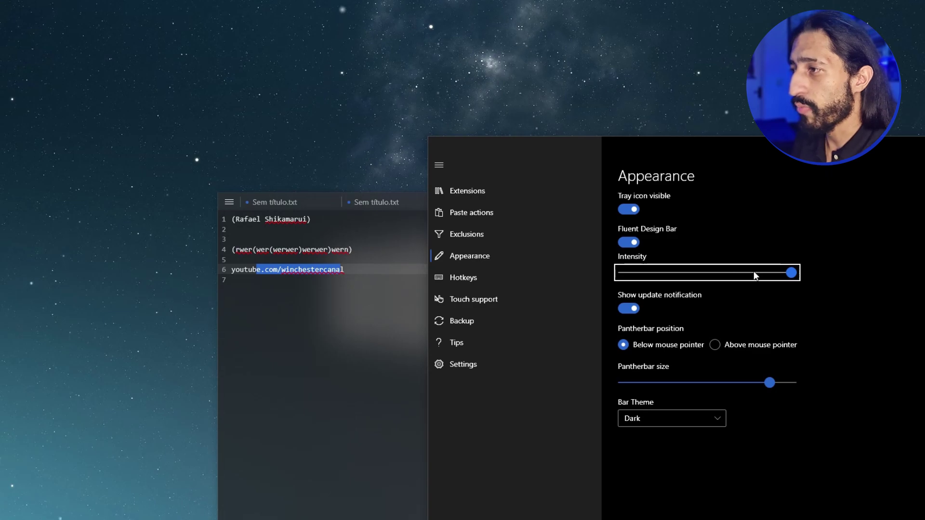
{"action": "key", "text": "alt+Tab"}
{"action": "left_click_drag", "start_coordinate": [344, 270], "coordinate": [256, 273]}
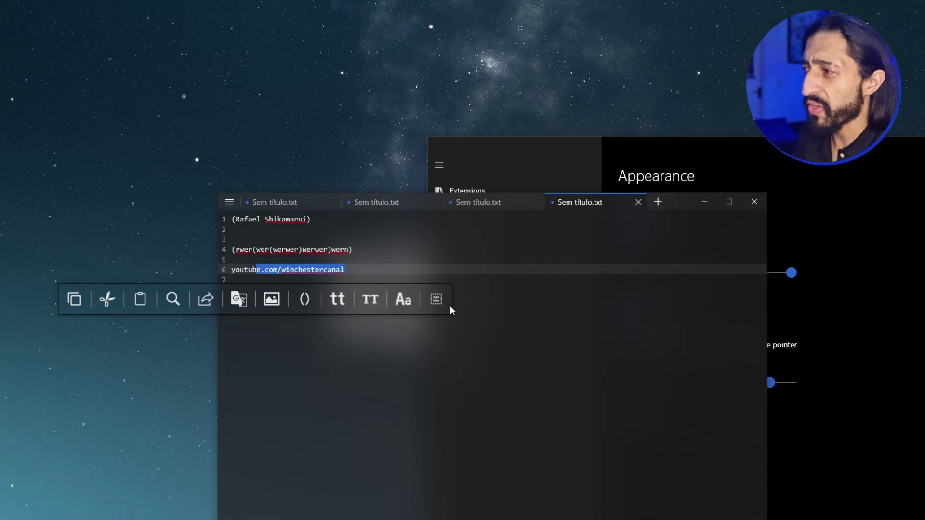
Lower the Fluent intensity to about 20%, toggle the update notification, and preview the bar.
{"action": "left_click", "coordinate": [874, 269]}
{"action": "left_click_drag", "start_coordinate": [760, 271], "coordinate": [657, 289]}
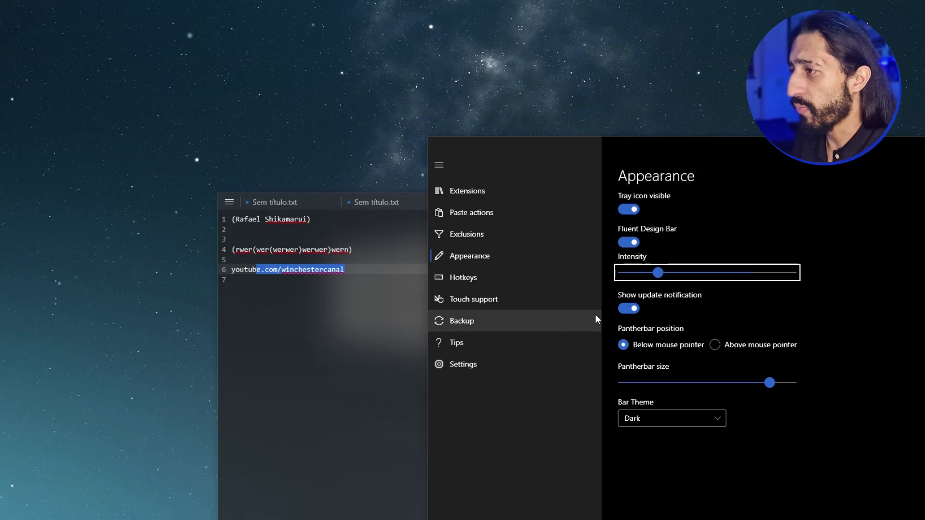
{"action": "left_click", "coordinate": [634, 308]}
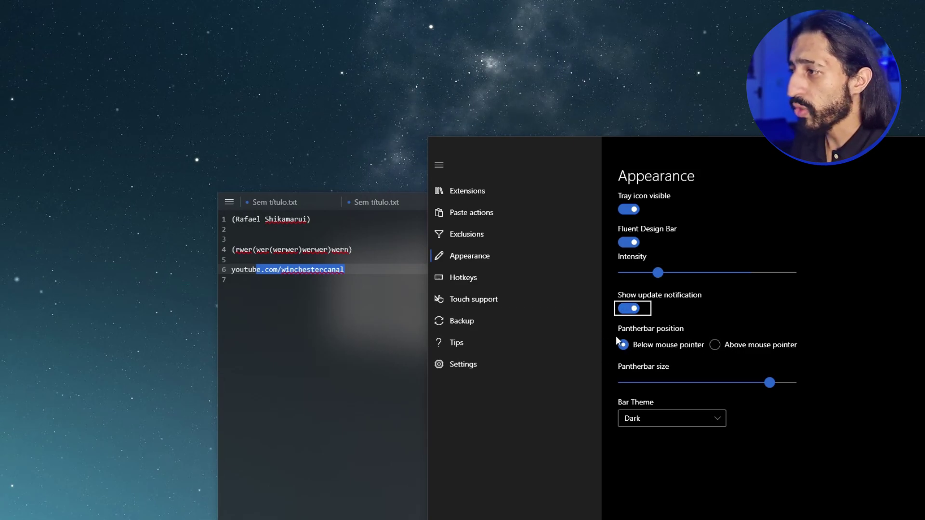
{"action": "left_click", "coordinate": [295, 308]}
{"action": "left_click_drag", "start_coordinate": [316, 271], "coordinate": [245, 271]}
Try placing the bar above the mouse pointer, then set it back to below.
{"action": "left_click", "coordinate": [828, 329]}
{"action": "left_click", "coordinate": [716, 345]}
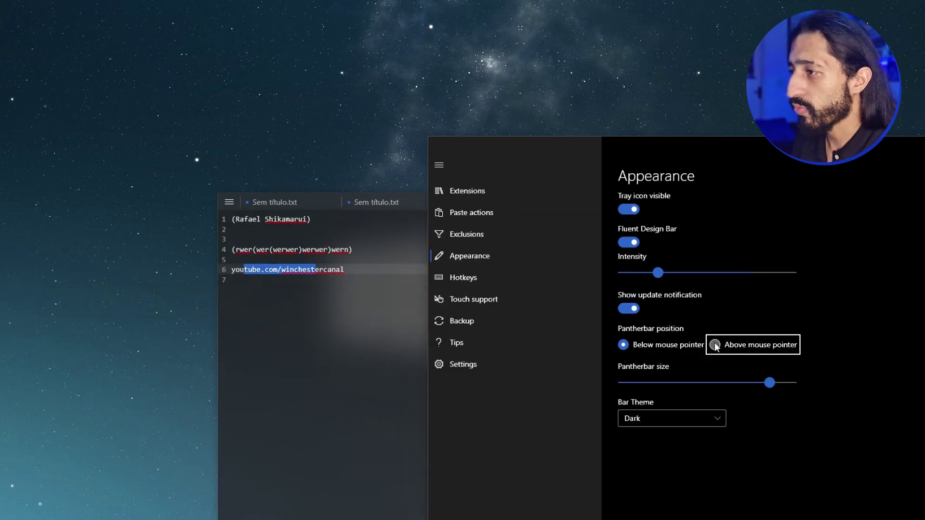
{"action": "left_click", "coordinate": [410, 318]}
{"action": "left_click_drag", "start_coordinate": [326, 269], "coordinate": [257, 266]}
{"action": "left_click", "coordinate": [839, 283]}
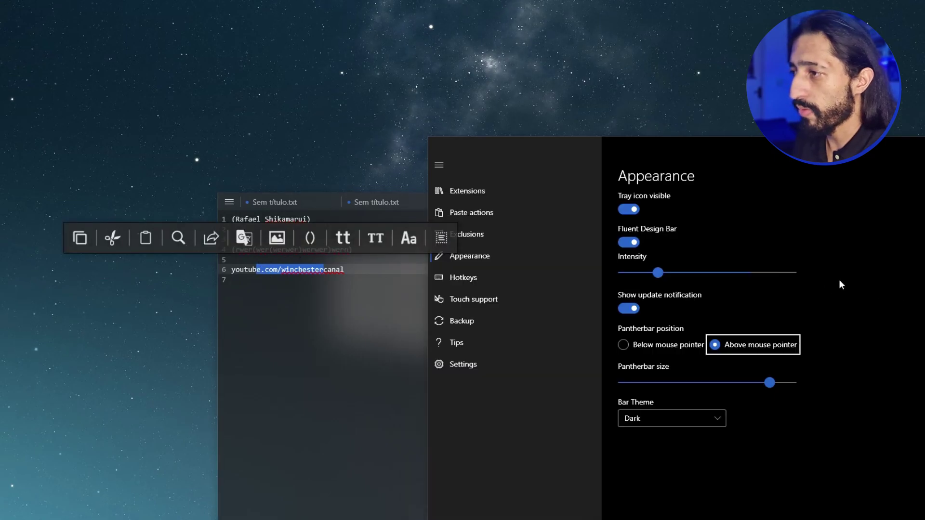
{"action": "left_click", "coordinate": [624, 346]}
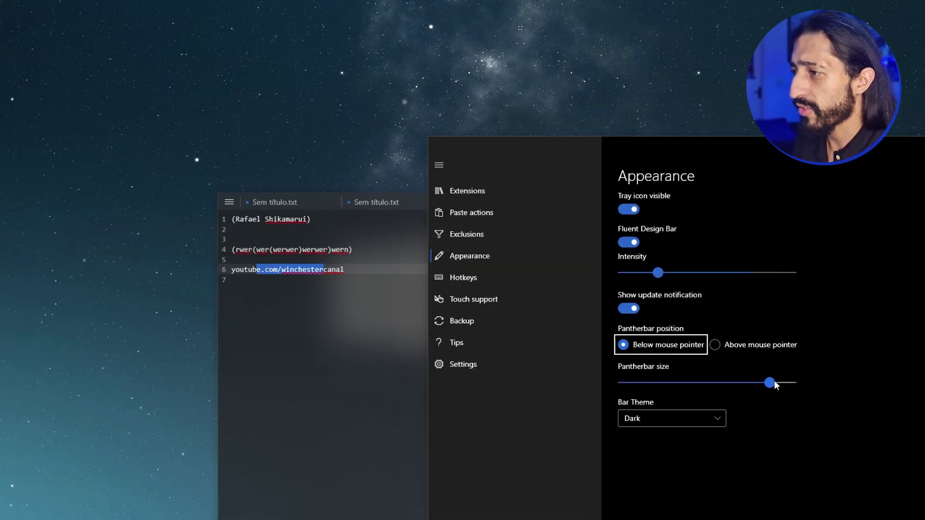
Set the bar size to its maximum and the Bar Theme to Windows Theme.
{"action": "left_click_drag", "start_coordinate": [770, 383], "coordinate": [750, 381]}
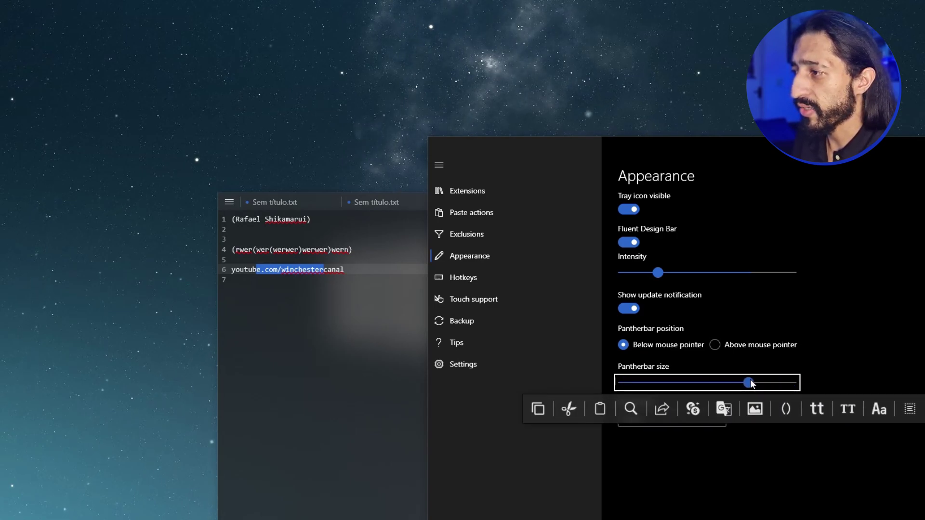
{"action": "left_click", "coordinate": [675, 417]}
{"action": "left_click", "coordinate": [651, 453]}
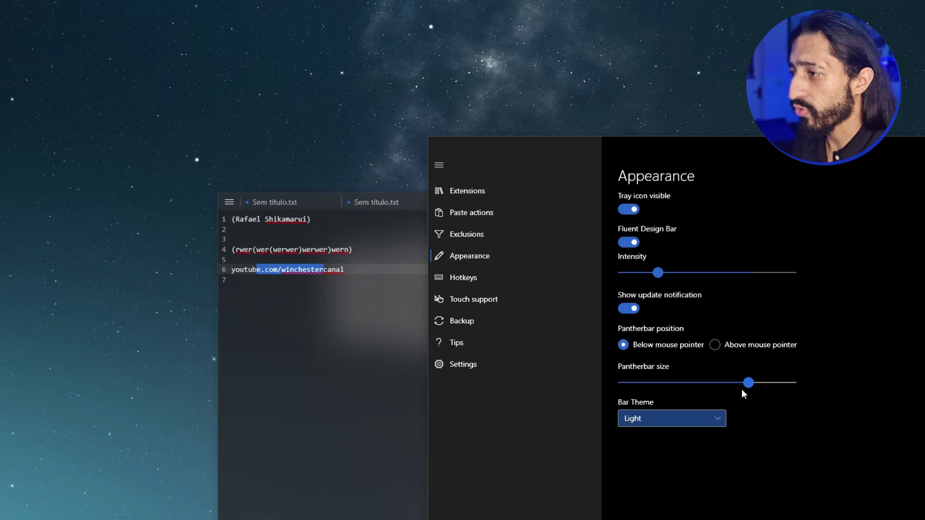
{"action": "key", "text": "shift+Tab"}
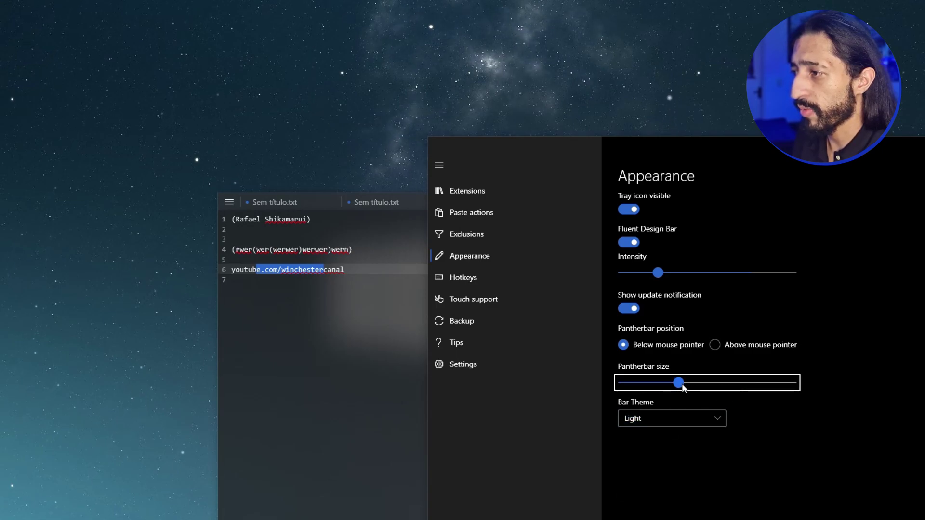
{"action": "left_click_drag", "start_coordinate": [681, 384], "coordinate": [808, 378]}
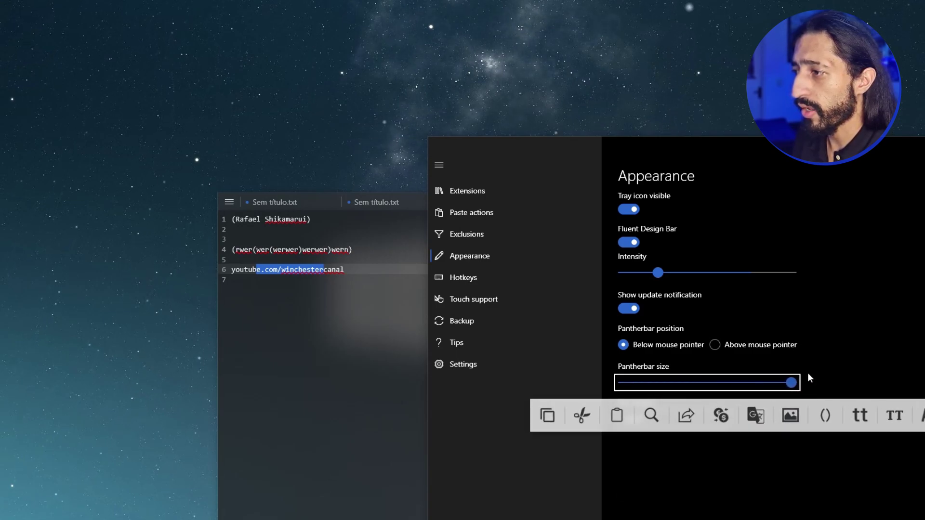
{"action": "left_click", "coordinate": [680, 418]}
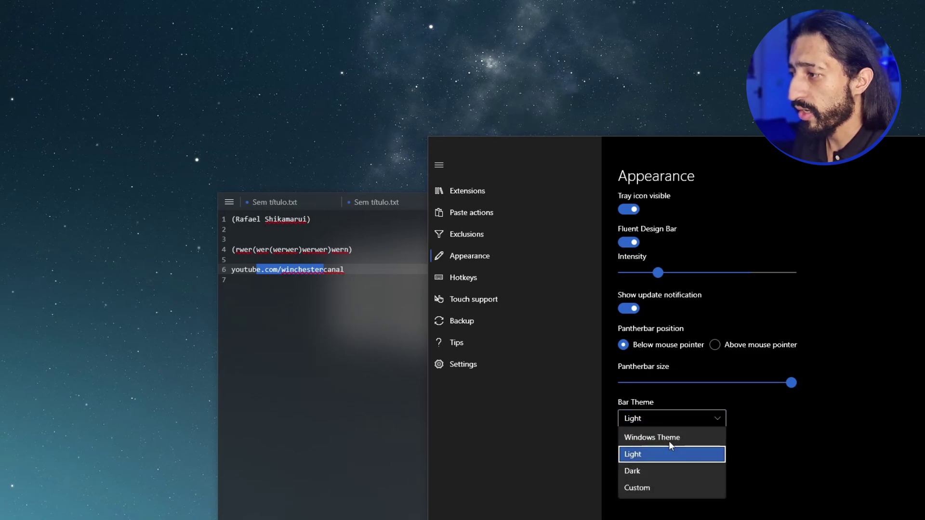
{"action": "left_click", "coordinate": [670, 439]}
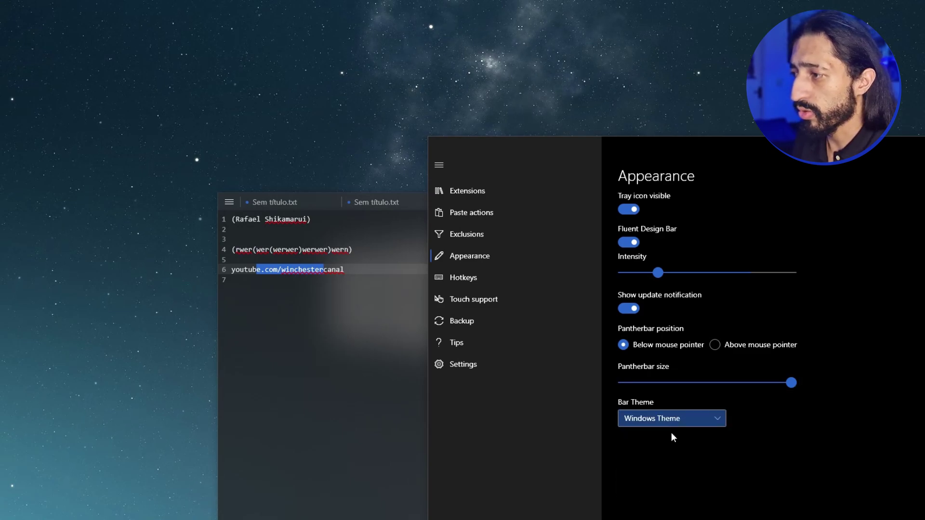
{"action": "left_click", "coordinate": [487, 286]}
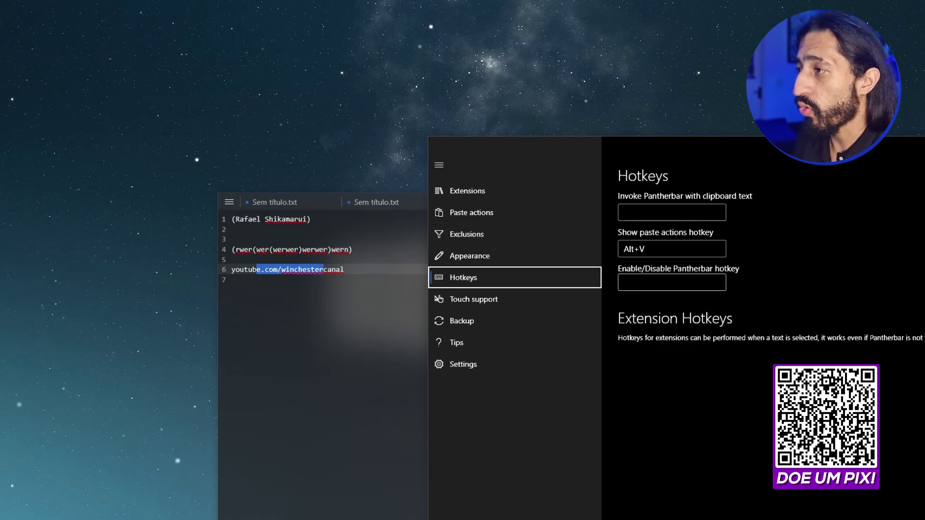
Review the Enable/Disable hotkey and Touch support settings, then open the Backup page.
{"action": "left_click", "coordinate": [674, 285]}
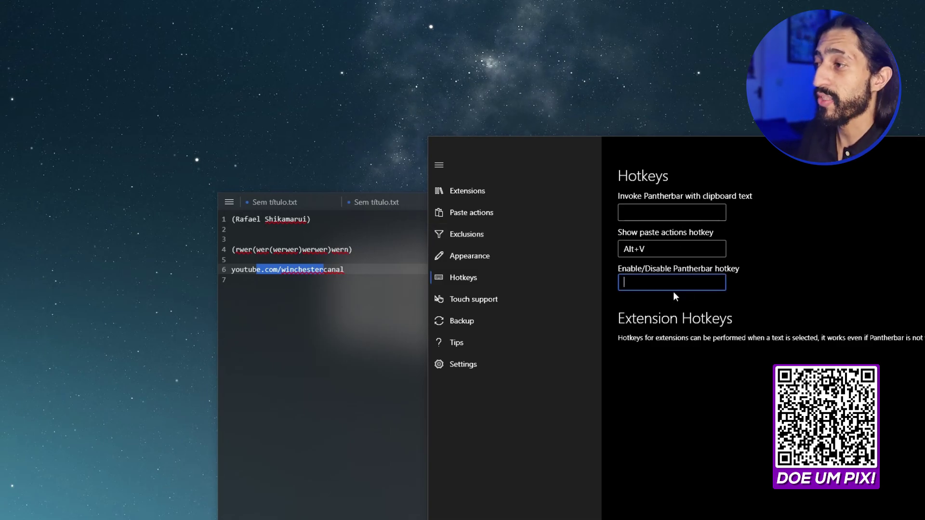
{"action": "left_click", "coordinate": [529, 299]}
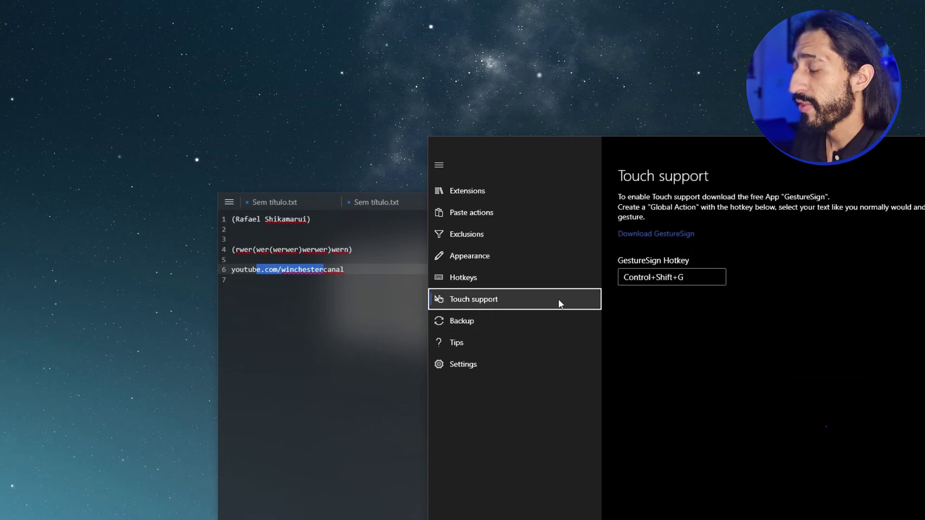
{"action": "left_click", "coordinate": [495, 321]}
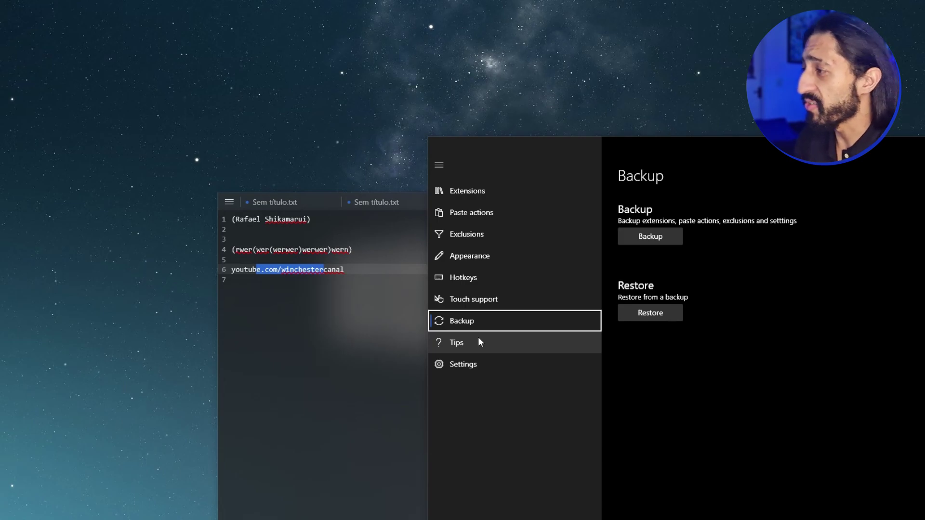
Scroll through the general Settings page, then return to the Extensions list showing Select All.
{"action": "left_click", "coordinate": [484, 362]}
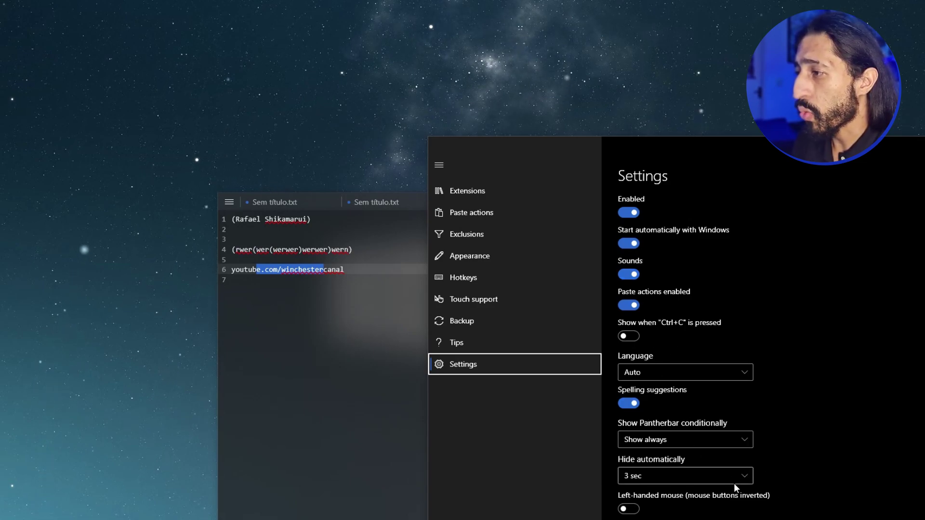
{"action": "scroll", "coordinate": [732, 472], "scroll_direction": "down", "scroll_amount": 5}
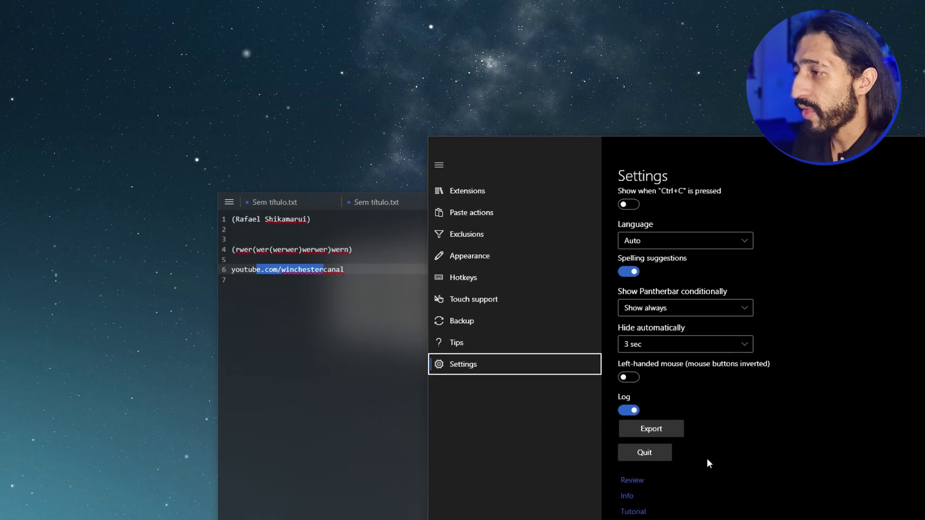
{"action": "scroll", "coordinate": [706, 458], "scroll_direction": "up", "scroll_amount": 5}
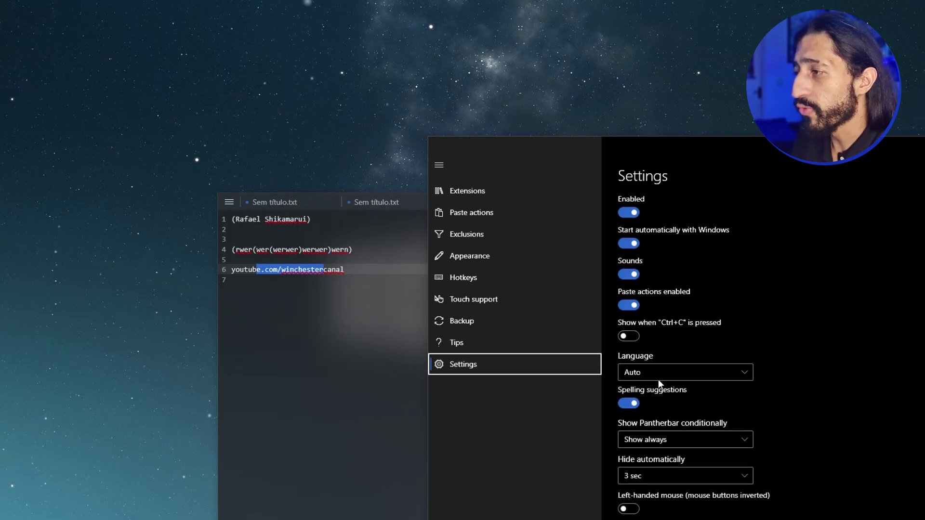
{"action": "left_click", "coordinate": [515, 192]}
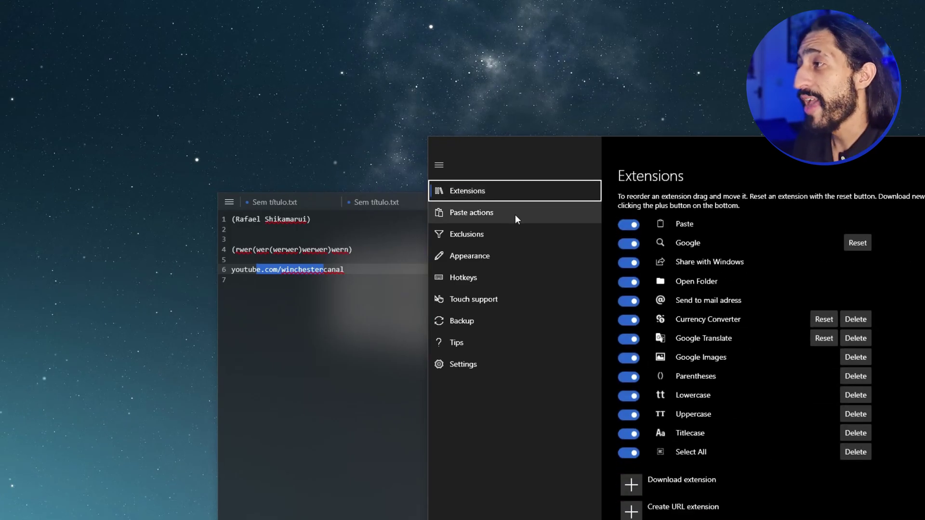
Select the line-6 web address in Notepad and convert it to uppercase, then lowercase.
{"action": "left_click", "coordinate": [355, 278]}
{"action": "left_click_drag", "start_coordinate": [355, 278], "coordinate": [231, 270]}
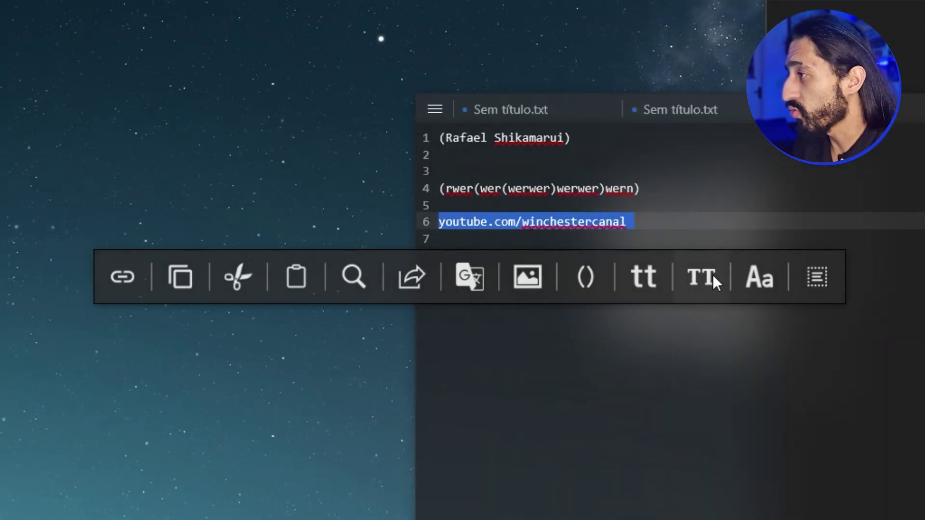
{"action": "left_click", "coordinate": [618, 237]}
{"action": "left_click_drag", "start_coordinate": [627, 223], "coordinate": [437, 224]}
{"action": "left_click", "coordinate": [679, 268]}
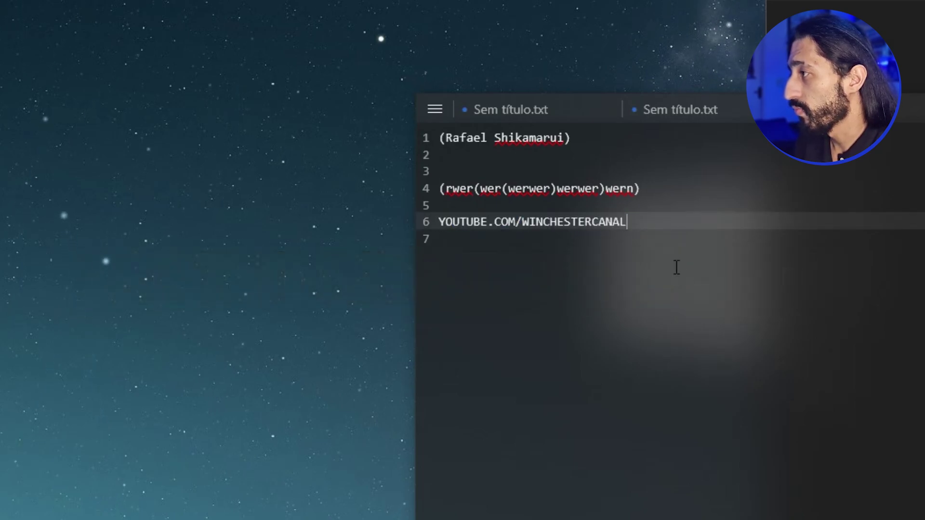
{"action": "left_click_drag", "start_coordinate": [620, 222], "coordinate": [442, 220]}
{"action": "left_click", "coordinate": [724, 268]}
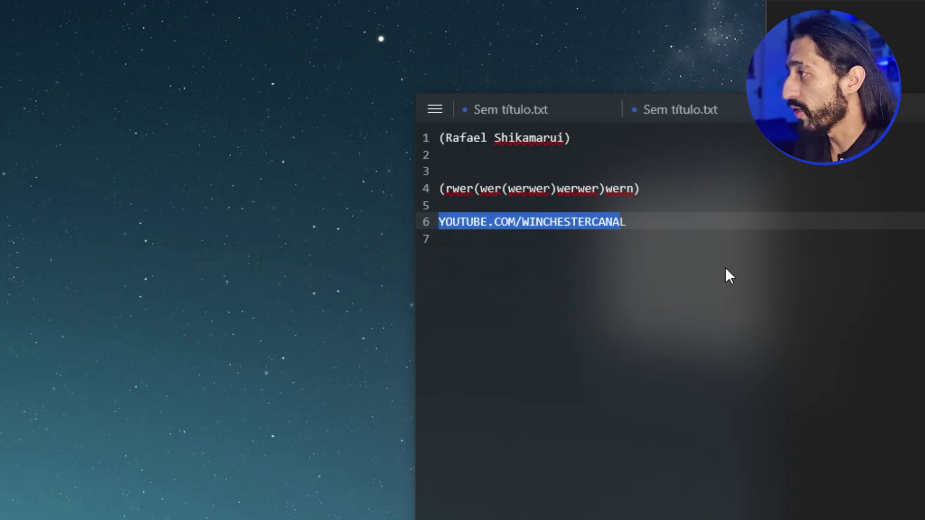
{"action": "left_click_drag", "start_coordinate": [635, 221], "coordinate": [439, 223]}
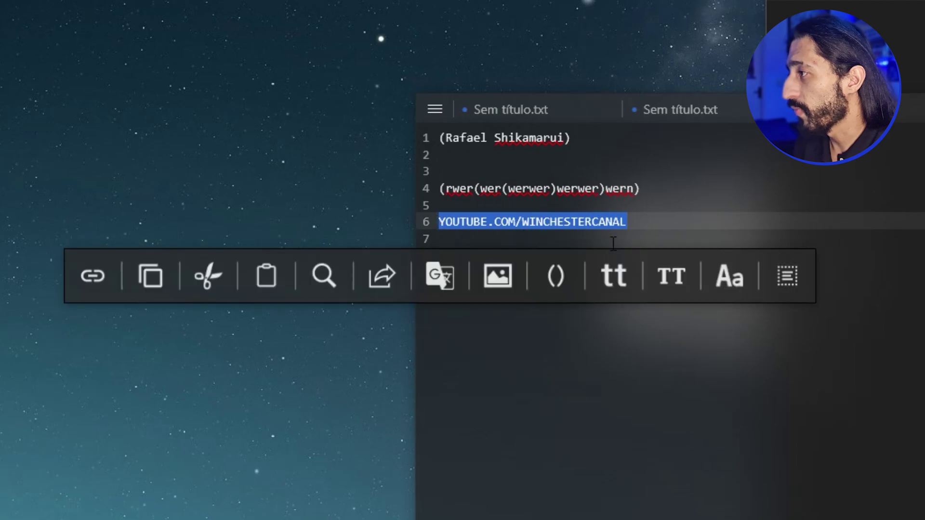
{"action": "left_click", "coordinate": [613, 274]}
Title-case line 6, switch it to uppercase, then leave it as Youtube.Com/Winchestercanal.
{"action": "triple_click", "coordinate": [592, 222]}
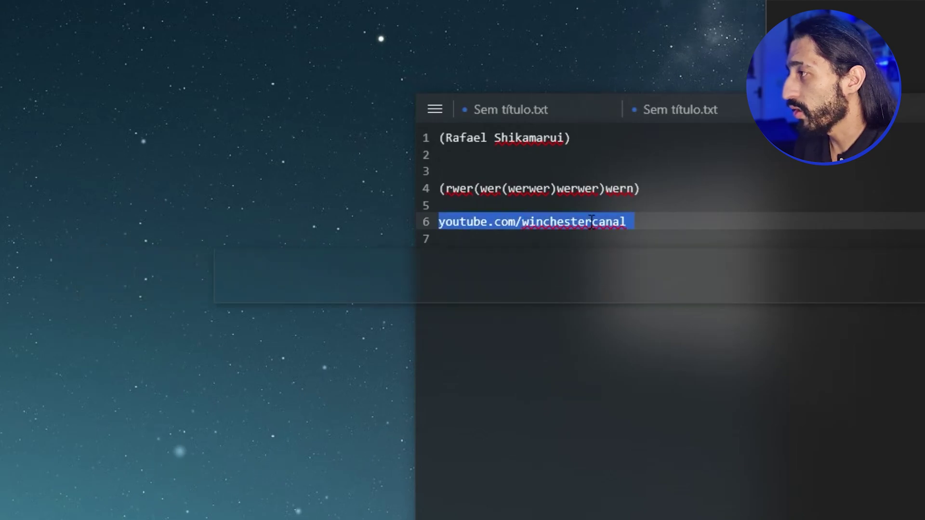
{"action": "left_click", "coordinate": [869, 275]}
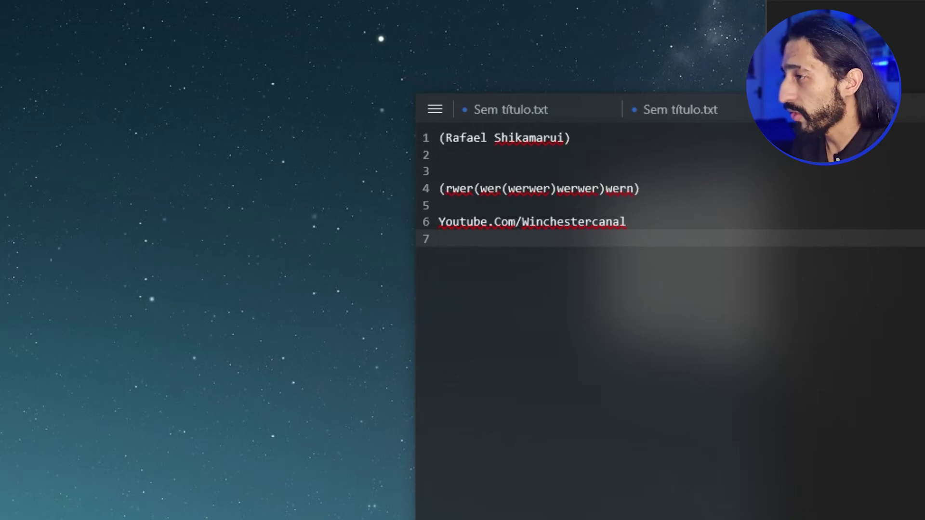
{"action": "triple_click", "coordinate": [564, 222]}
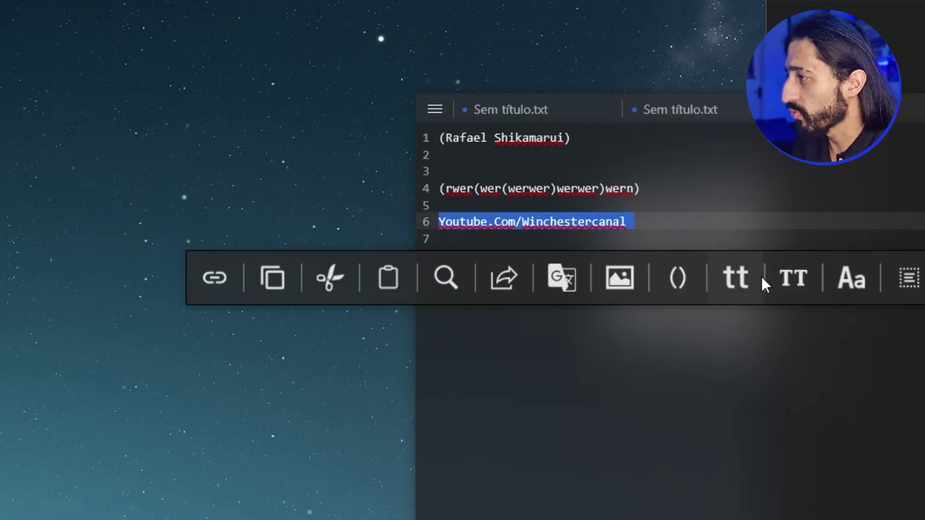
{"action": "left_click", "coordinate": [791, 277]}
{"action": "triple_click", "coordinate": [566, 222]}
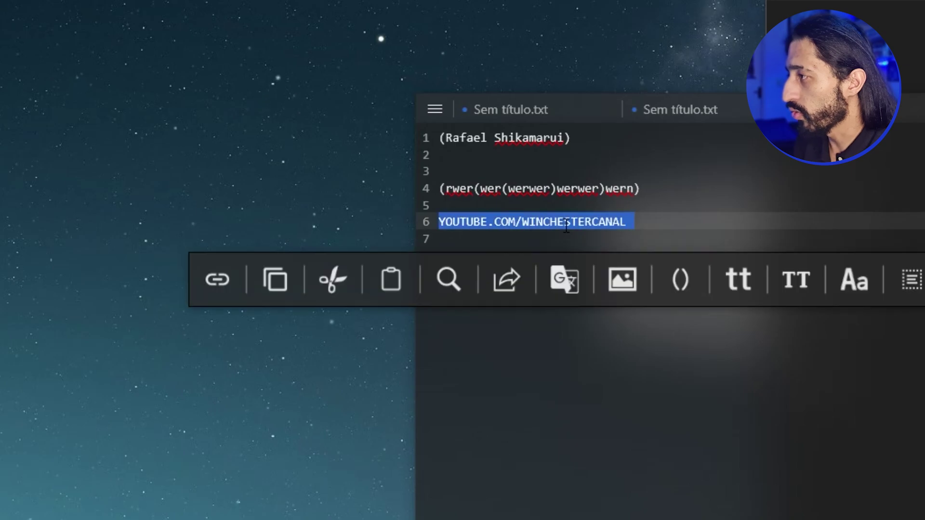
{"action": "left_click", "coordinate": [846, 279]}
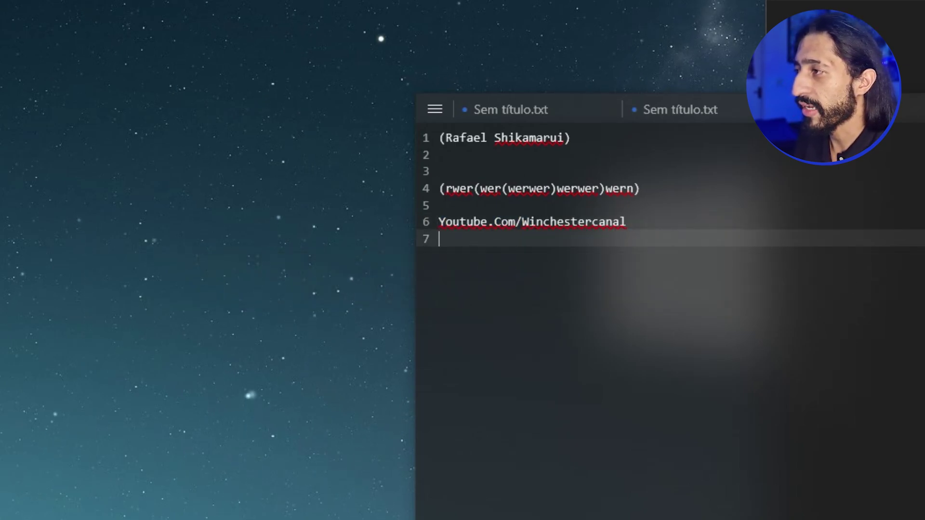
Show and dismiss the saved paste actions bar, then bring Pantherbar settings forward.
{"action": "left_click", "coordinate": [688, 229]}
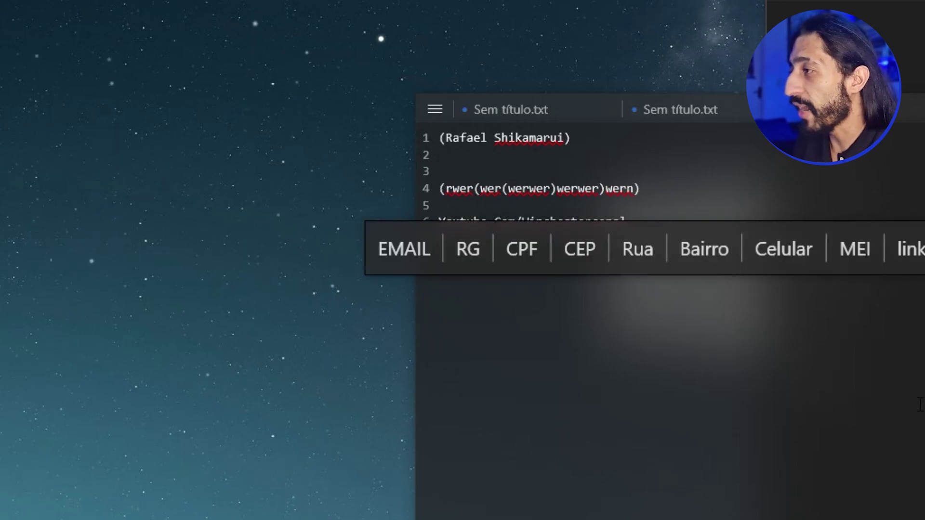
{"action": "left_click", "coordinate": [638, 334]}
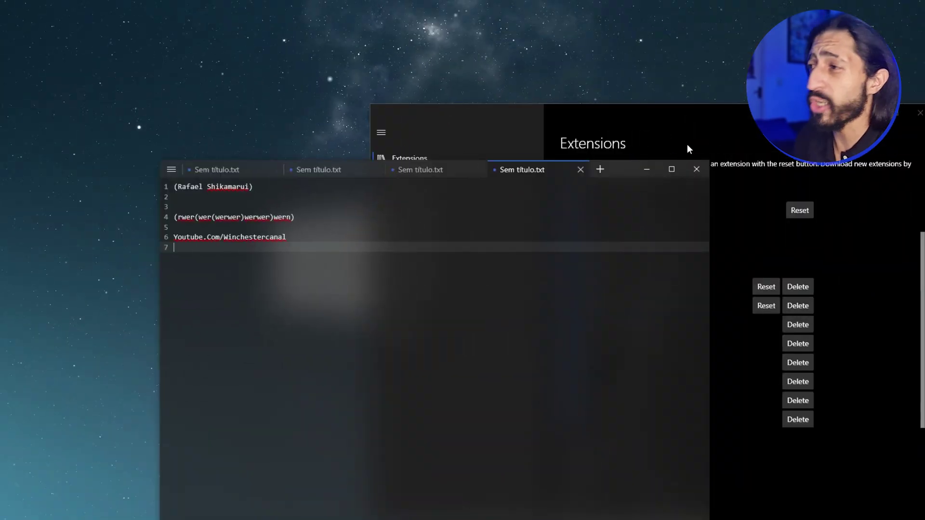
{"action": "left_click", "coordinate": [687, 144]}
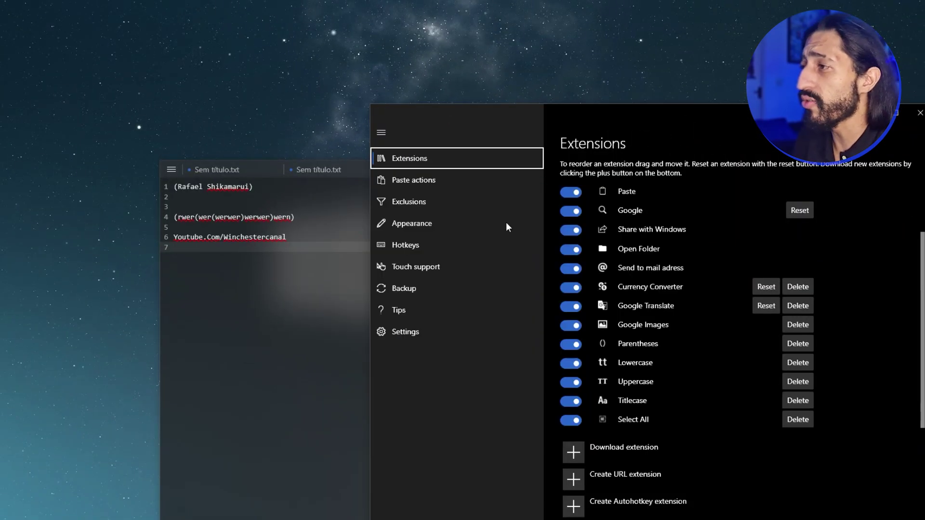
Start a new paste action and copy the first Lorem ipsum paragraph from lipsum.com.
{"action": "left_click", "coordinate": [444, 184]}
{"action": "scroll", "coordinate": [674, 327], "scroll_direction": "down", "scroll_amount": 2}
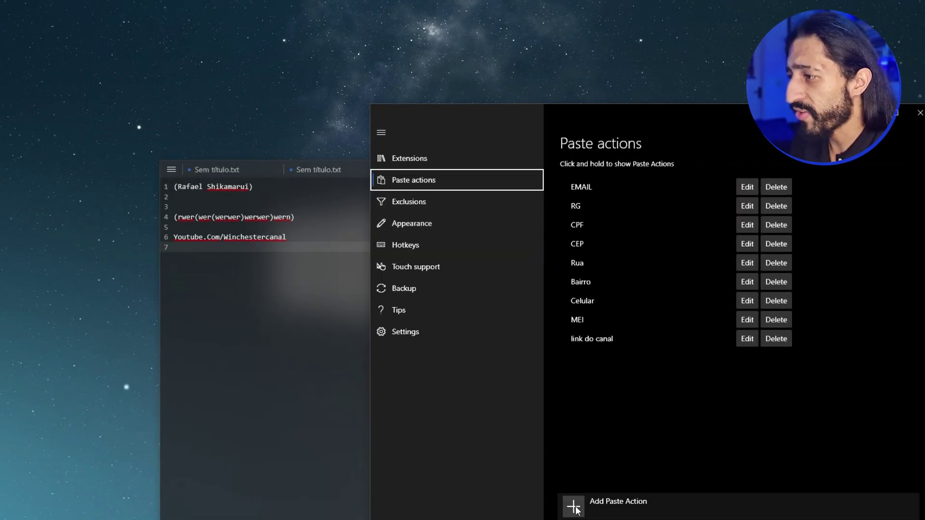
{"action": "left_click", "coordinate": [611, 502]}
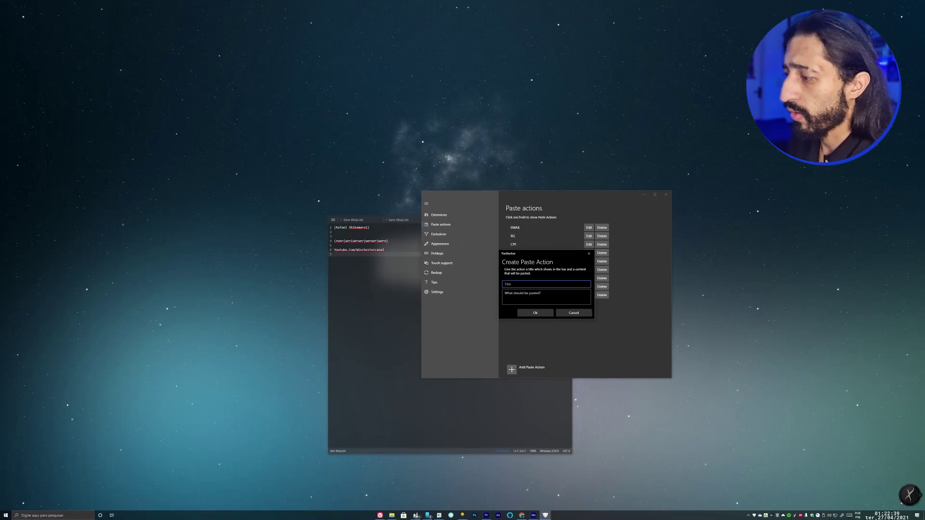
{"action": "key", "text": "super+1"}
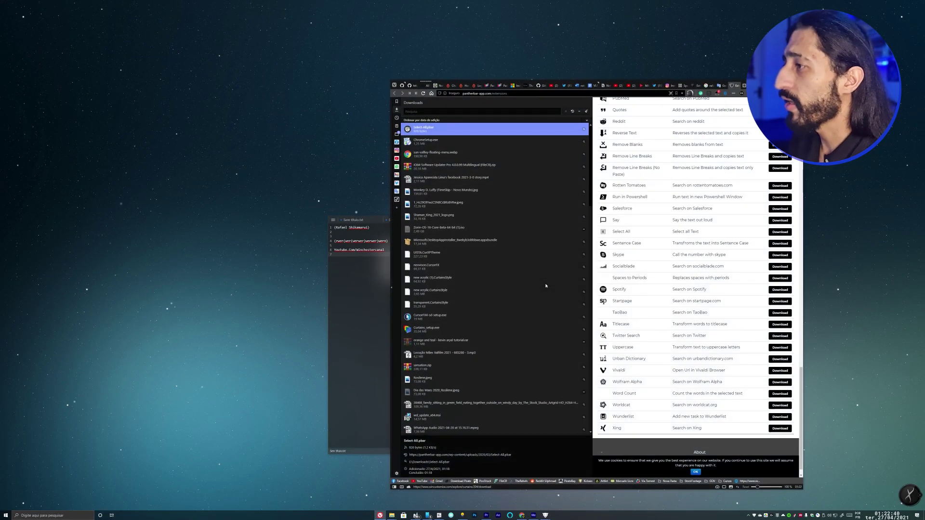
{"action": "key", "text": "ctrl+t"}
{"action": "type", "text": "lorem i"}
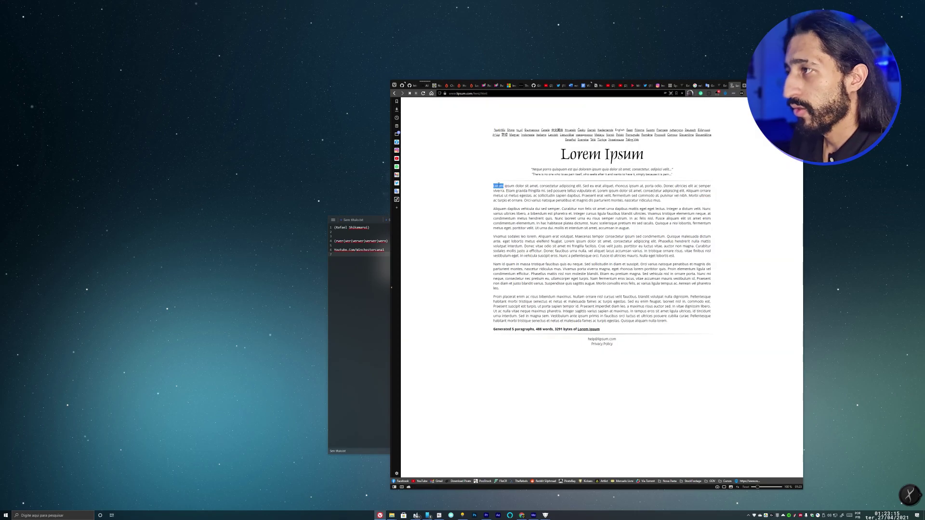
{"action": "left_click_drag", "start_coordinate": [498, 185], "coordinate": [662, 201]}
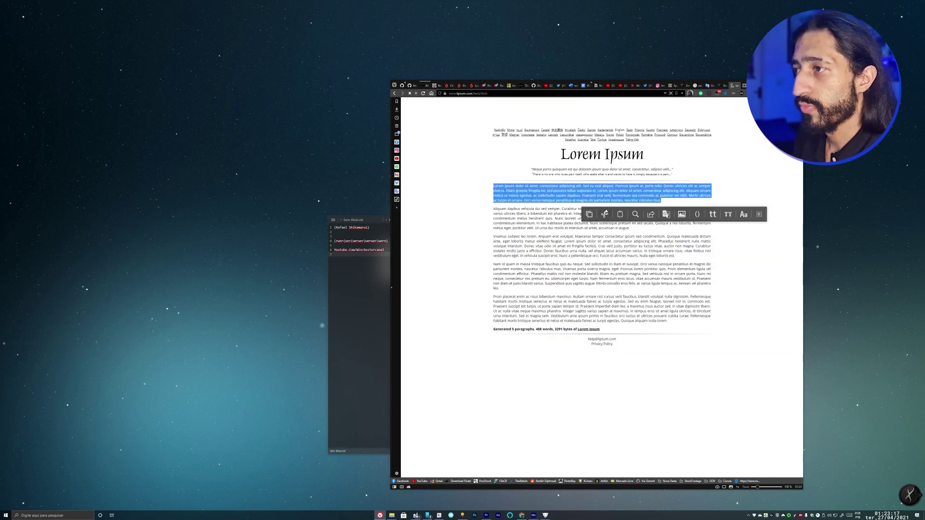
{"action": "key", "text": "ctrl+c"}
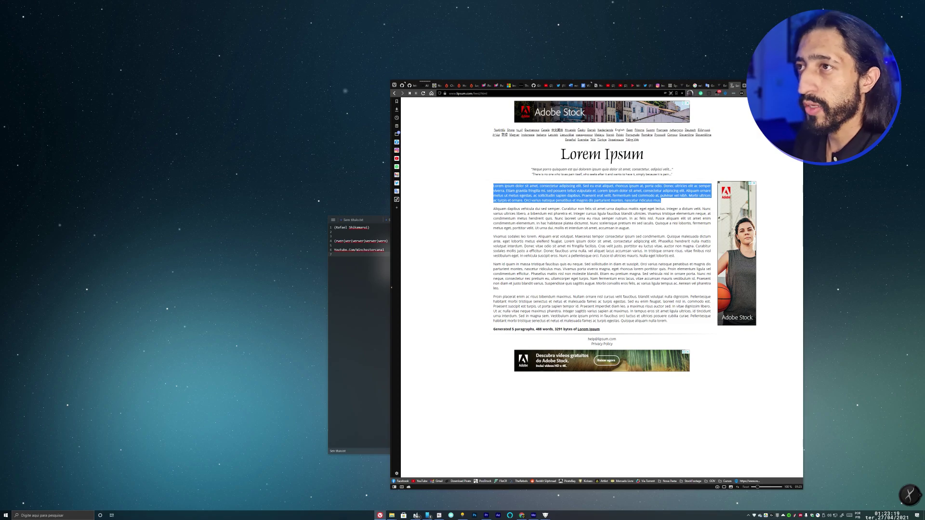
{"action": "left_click", "coordinate": [775, 84]}
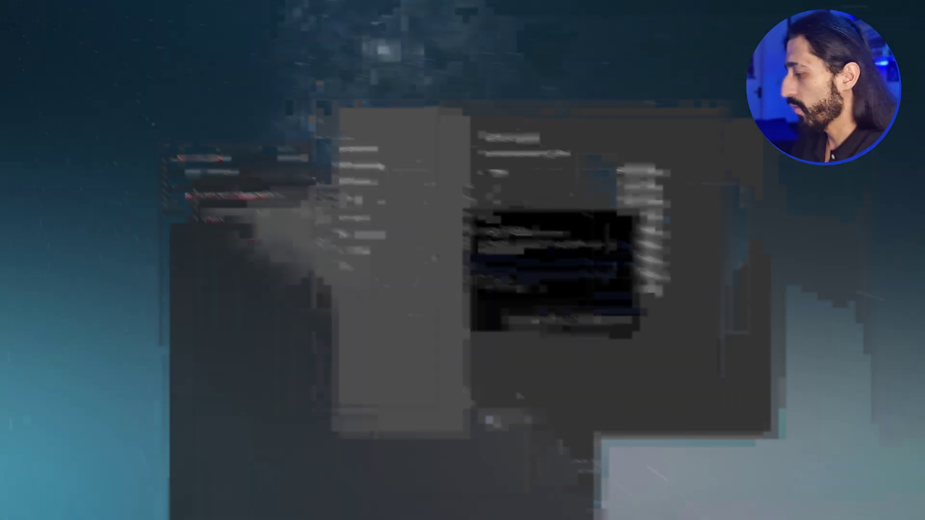
Title the action 'Lorem Ipsum', paste the paragraph as its content, and save.
{"action": "type", "text": "Lorem Ips"}
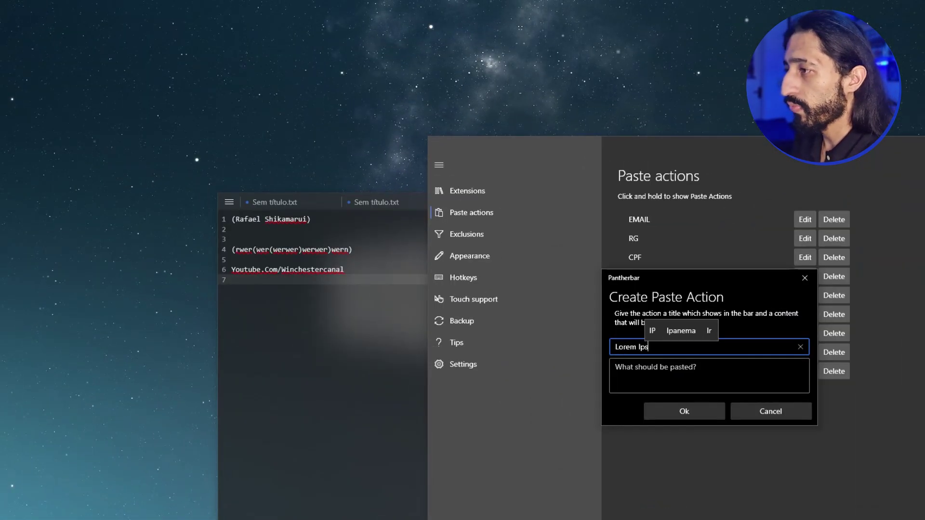
{"action": "type", "text": "um"}
{"action": "key", "text": "Tab"}
{"action": "key", "text": "ctrl+v"}
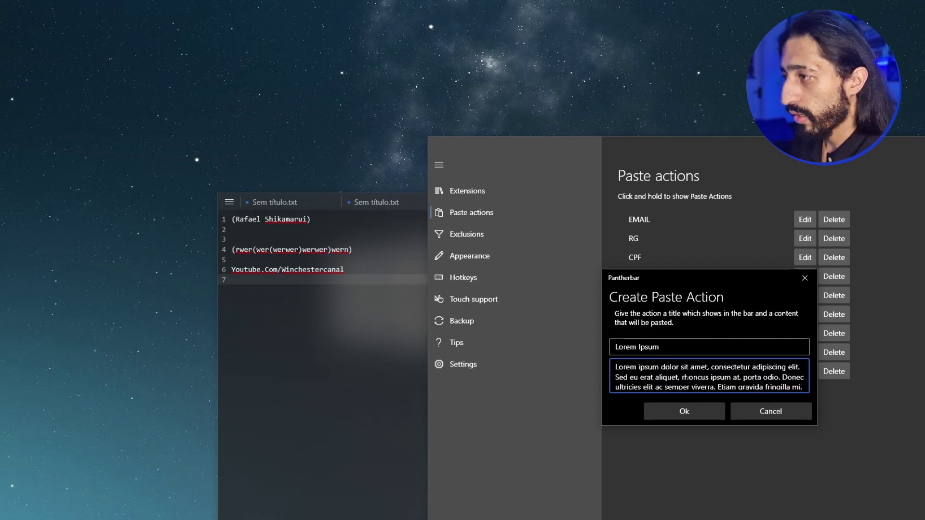
{"action": "left_click", "coordinate": [686, 405]}
Paste Lorem Ipsum at line 7 and check the action's content, confirming it unchanged.
{"action": "left_click", "coordinate": [417, 415]}
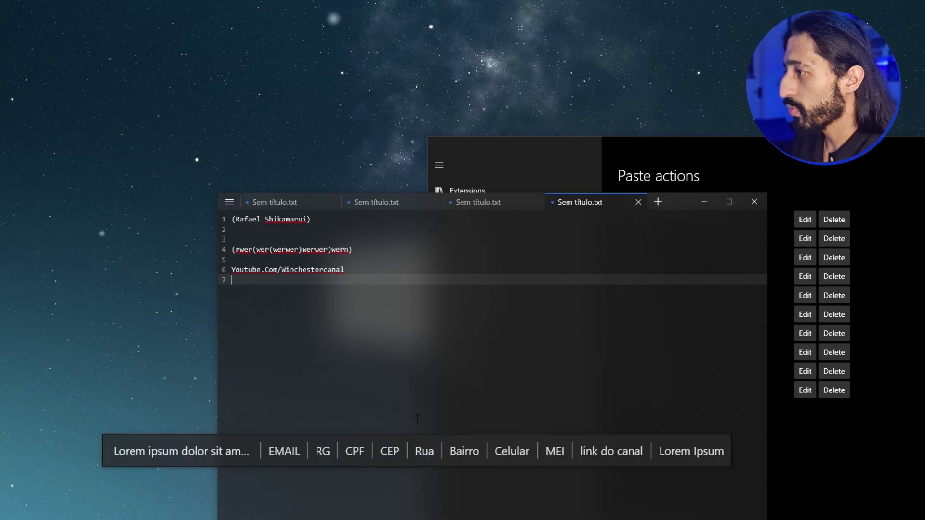
{"action": "left_click", "coordinate": [707, 454]}
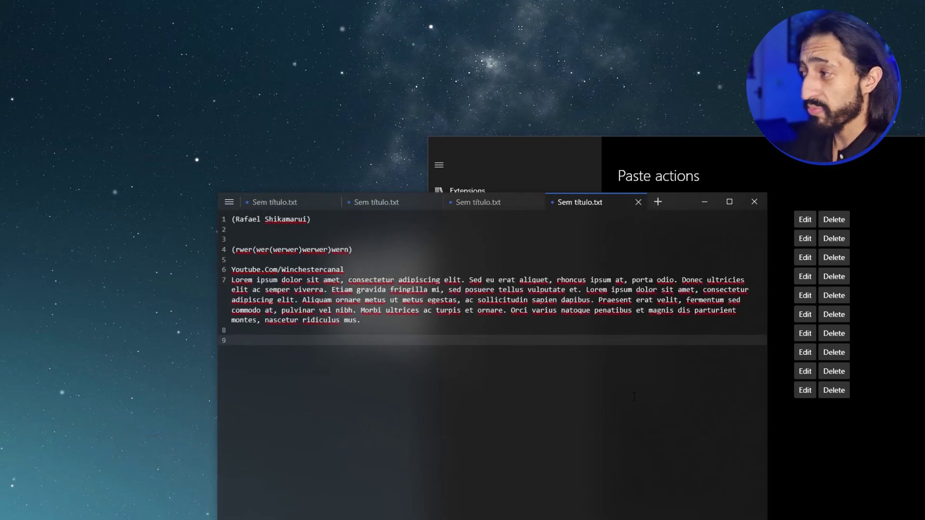
{"action": "left_click", "coordinate": [837, 439]}
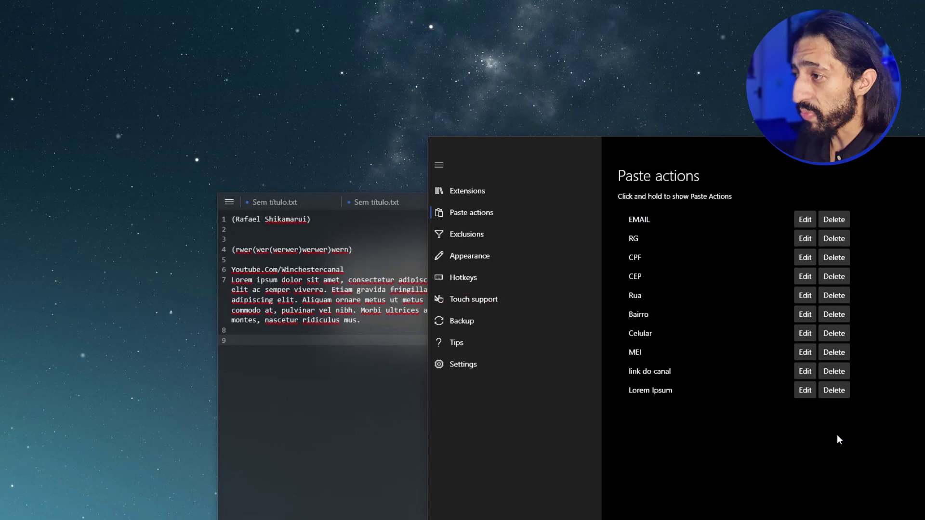
{"action": "left_click", "coordinate": [804, 391]}
{"action": "left_click", "coordinate": [737, 377]}
{"action": "key", "text": "End"}
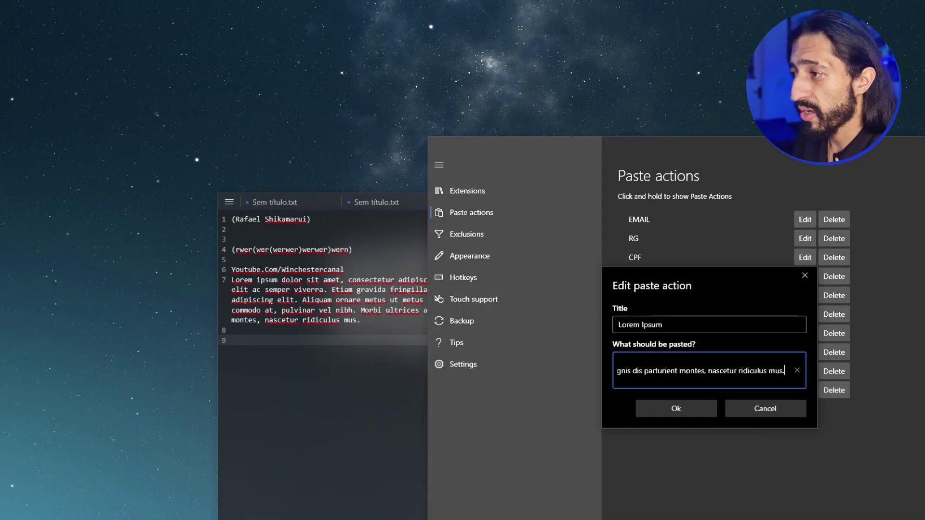
{"action": "left_click", "coordinate": [688, 409]}
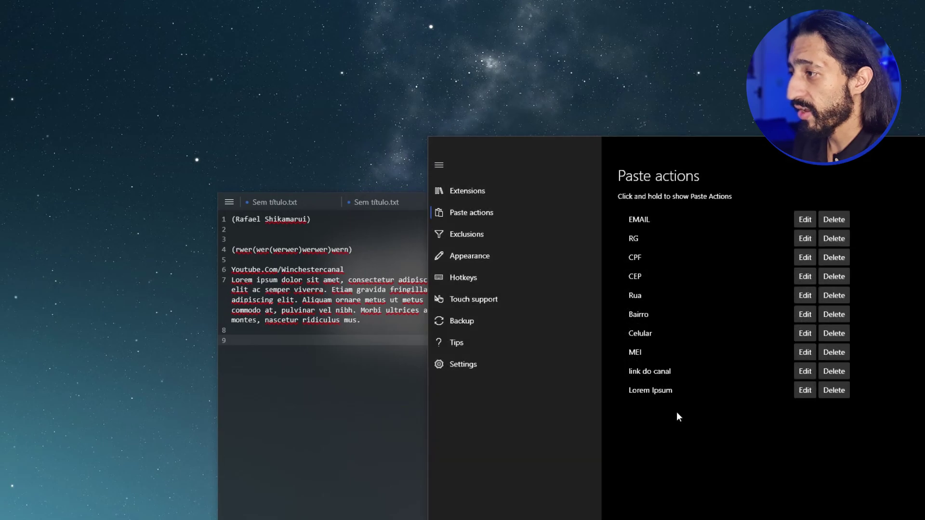
Paste Lorem Ipsum again at line 9, then select and delete lines 6 through 9.
{"action": "left_click", "coordinate": [260, 417]}
{"action": "left_click", "coordinate": [297, 389]}
{"action": "left_click", "coordinate": [571, 423]}
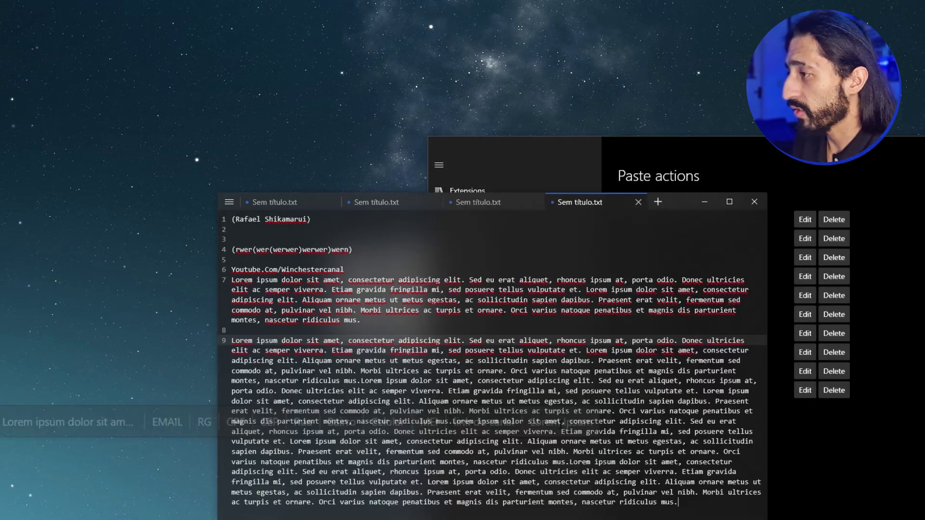
{"action": "left_click_drag", "start_coordinate": [678, 502], "coordinate": [217, 266]}
{"action": "key", "text": "Delete"}
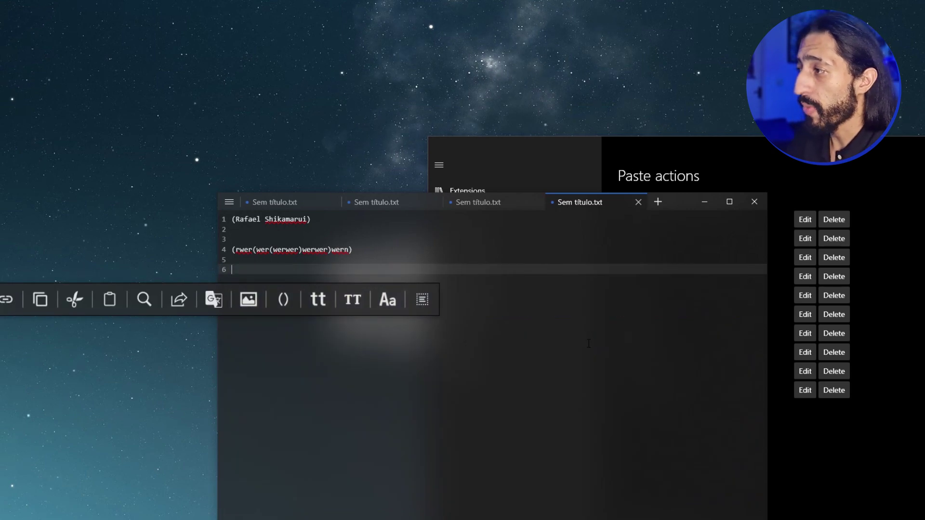
{"action": "left_click", "coordinate": [799, 438]}
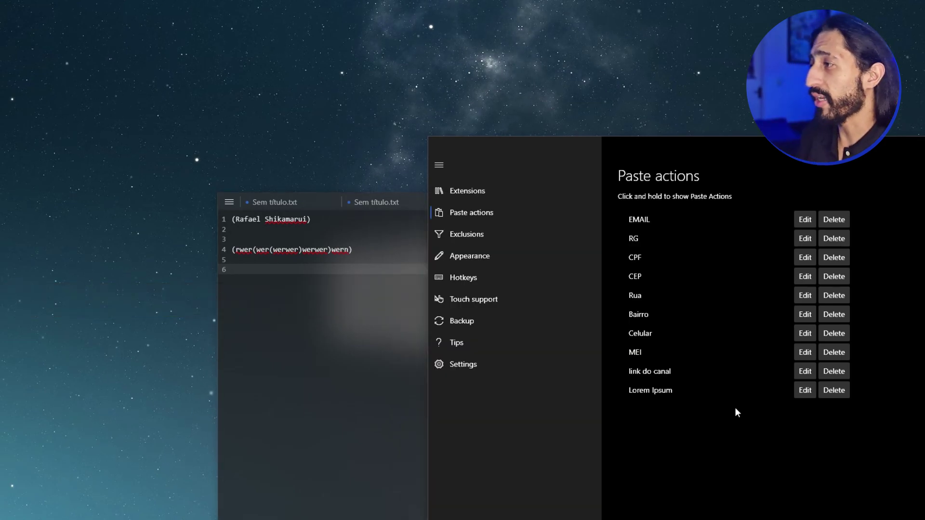
{"action": "left_click", "coordinate": [265, 357]}
Close Pantherbar settings, add an untitled fifth Notepad tab, return to tab four, and minimize Notepad.
{"action": "left_click", "coordinate": [921, 145]}
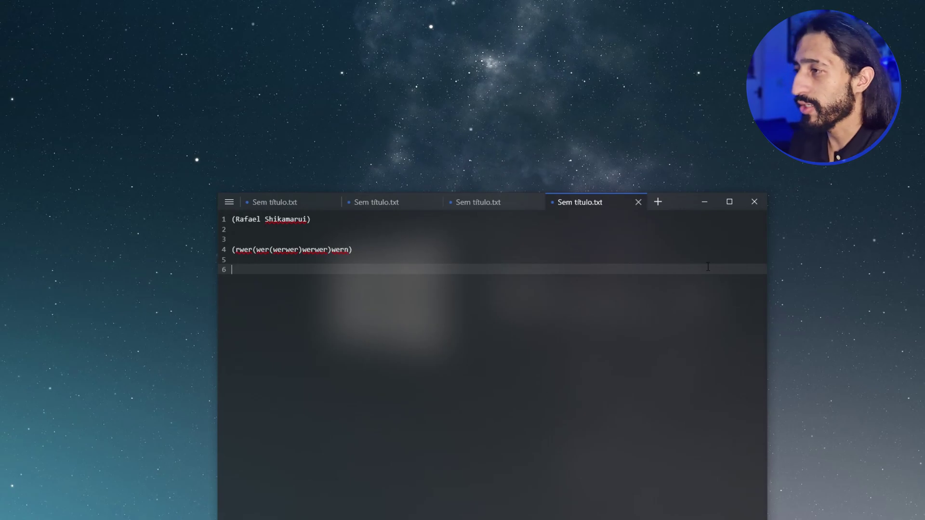
{"action": "left_click", "coordinate": [656, 203]}
{"action": "left_click", "coordinate": [507, 205]}
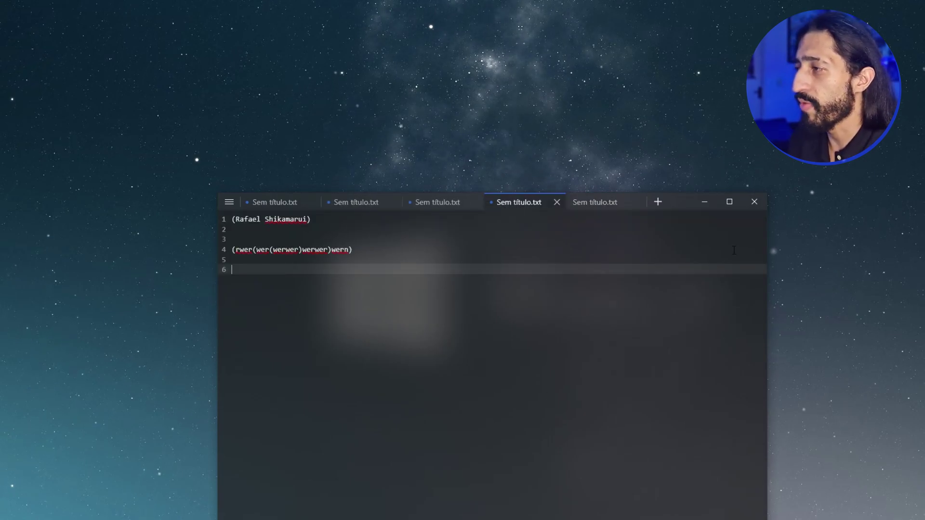
{"action": "left_click", "coordinate": [704, 202]}
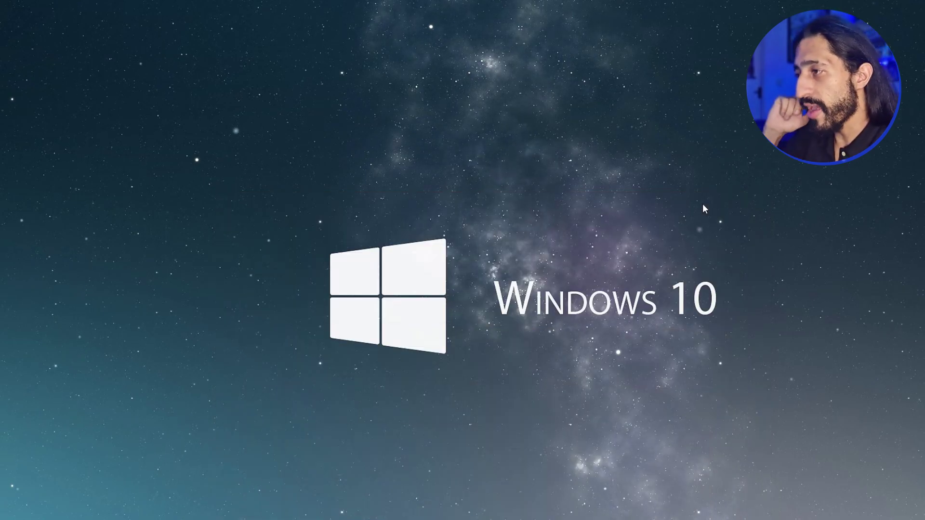